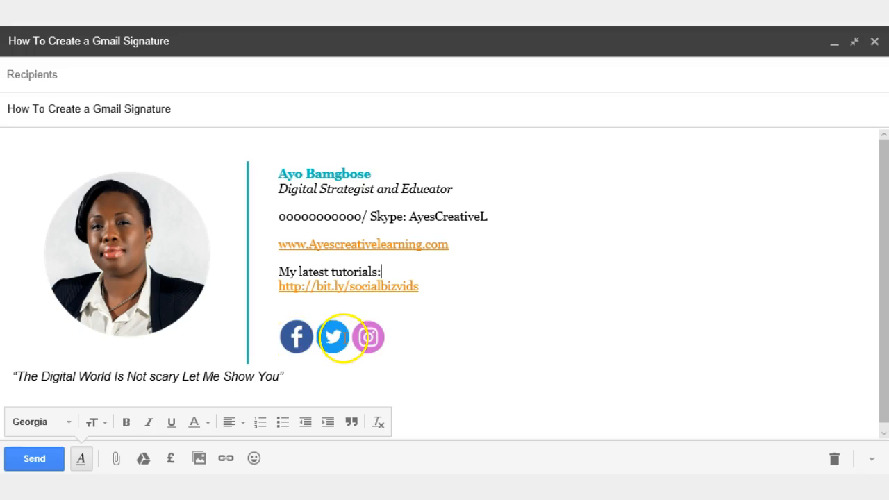
Inspect the link attached to the Facebook icon in the example signature.
left_click(298, 339)
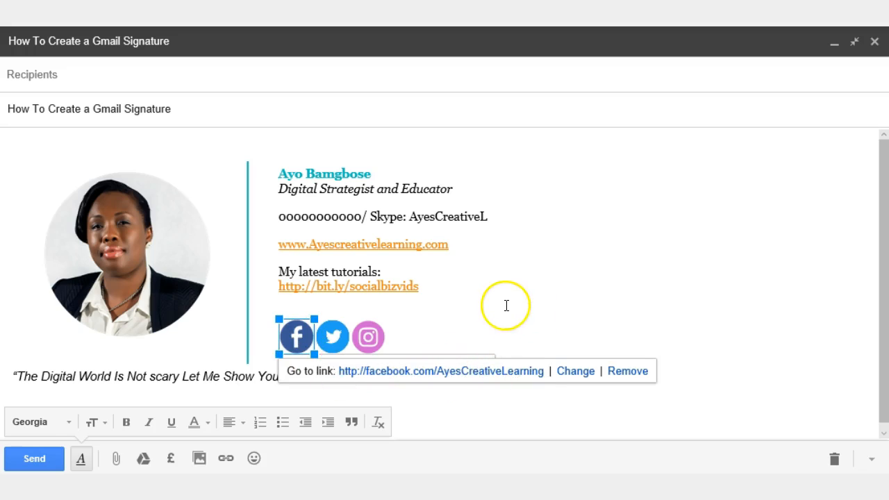
left_click(453, 316)
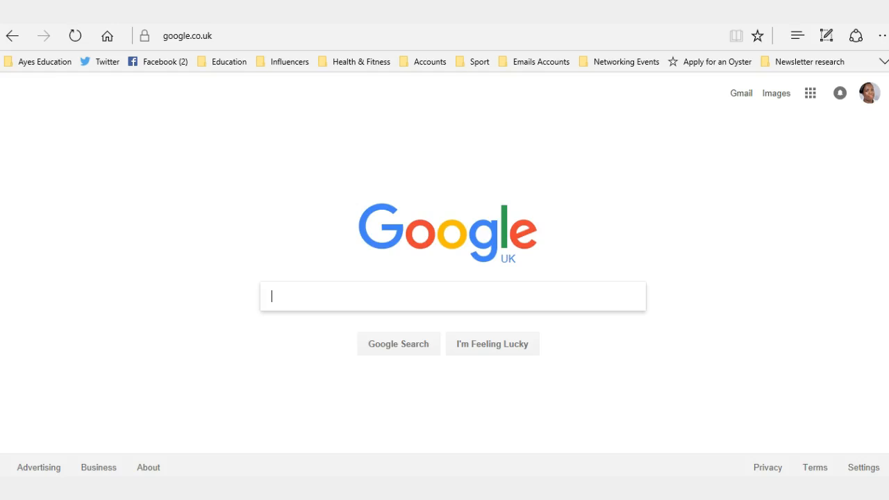
Search Google for "google drive" and open Google Drive from its official site.
type("google drive")
key("Return")
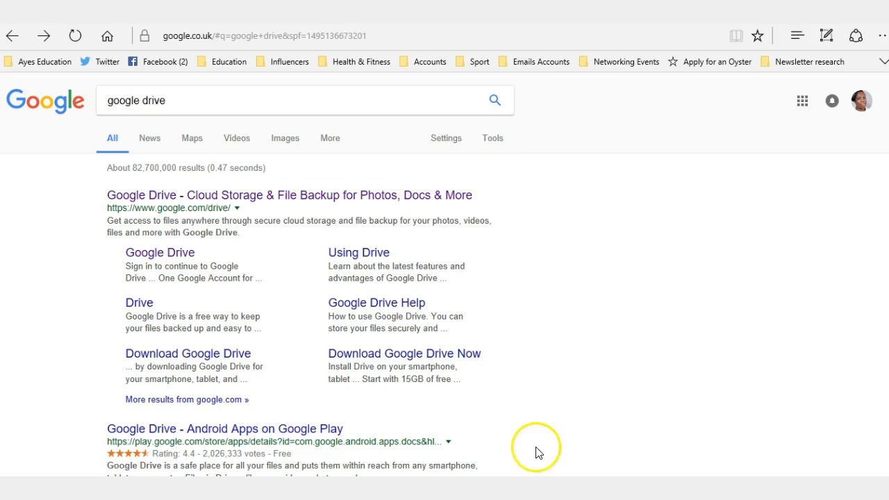
left_click(234, 196)
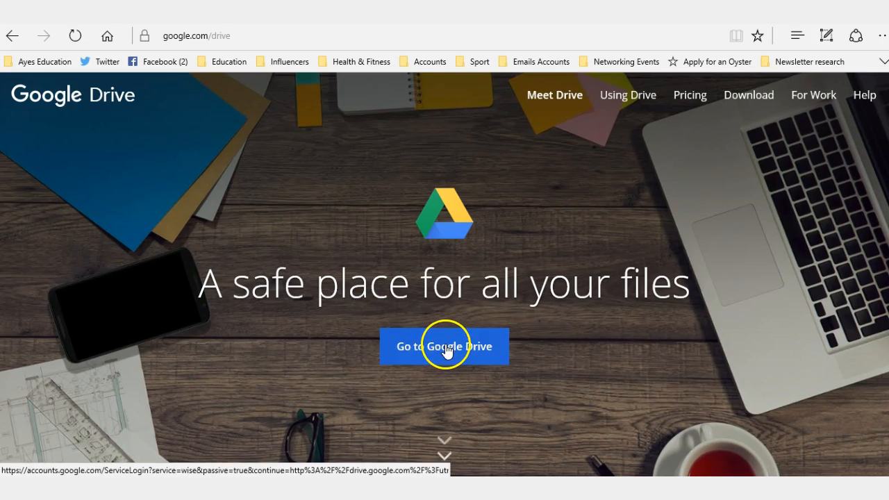
left_click(459, 359)
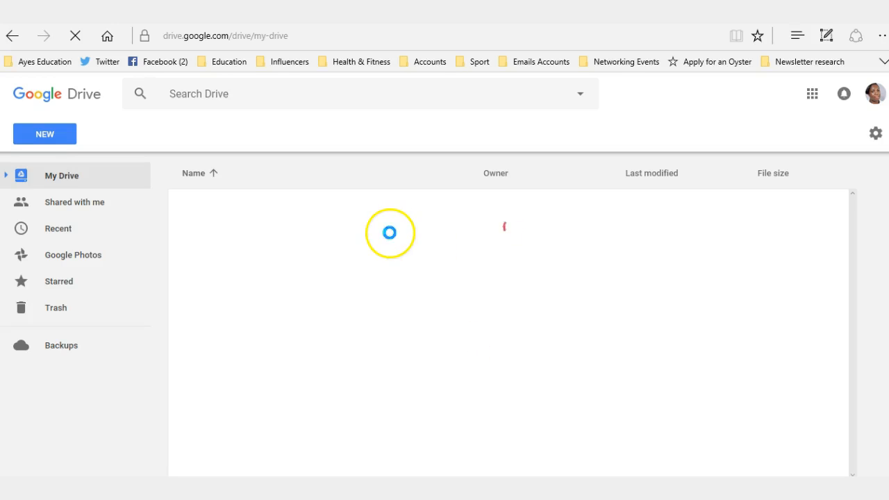
Create a new blank Google Docs document from My Drive.
left_click(38, 131)
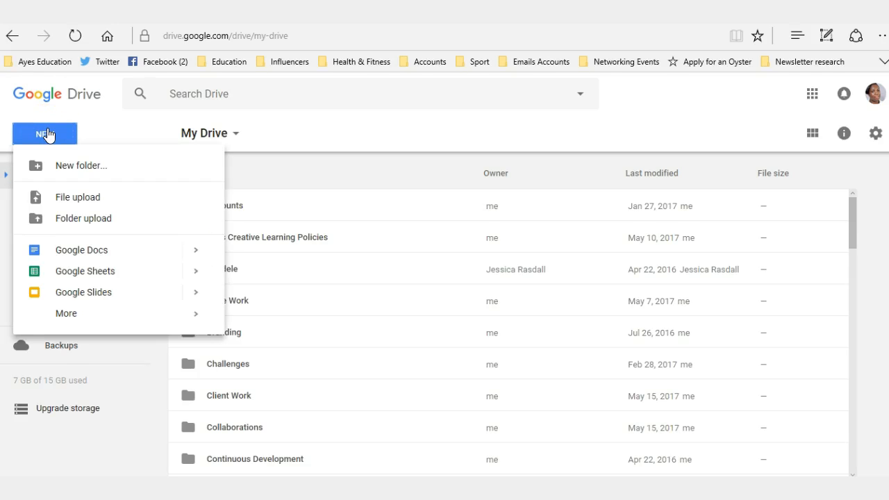
left_click(47, 134)
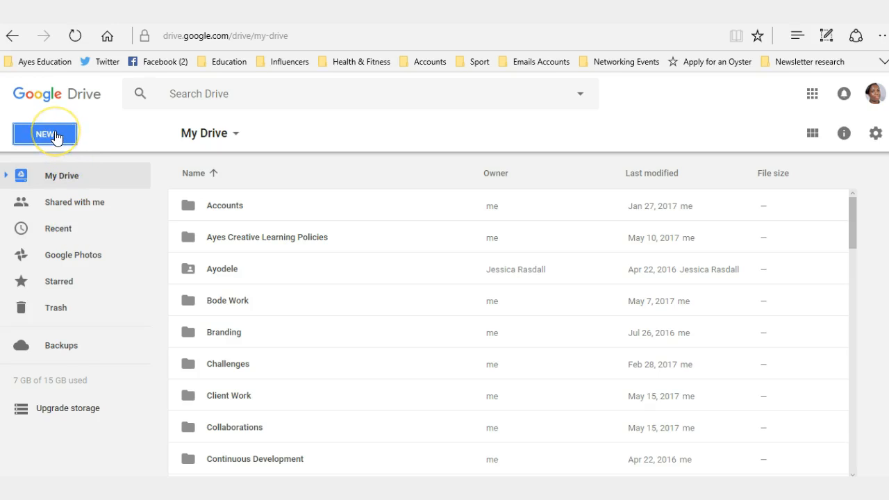
left_click(56, 137)
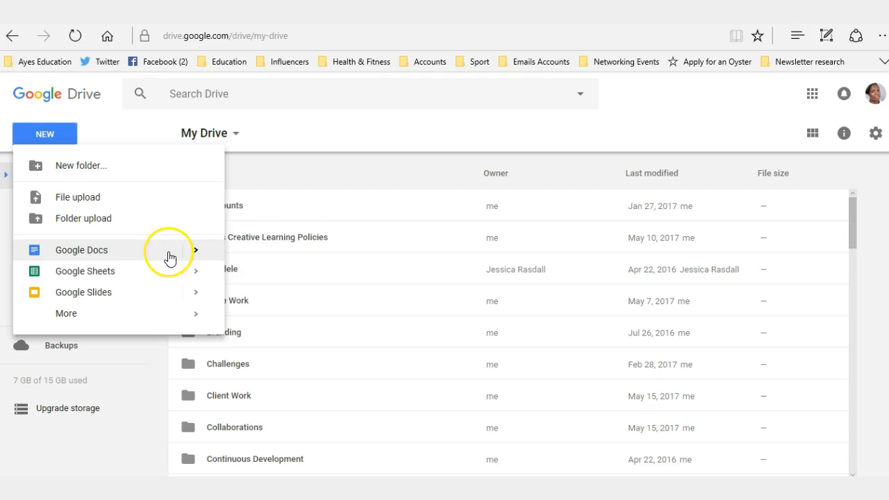
left_click(196, 251)
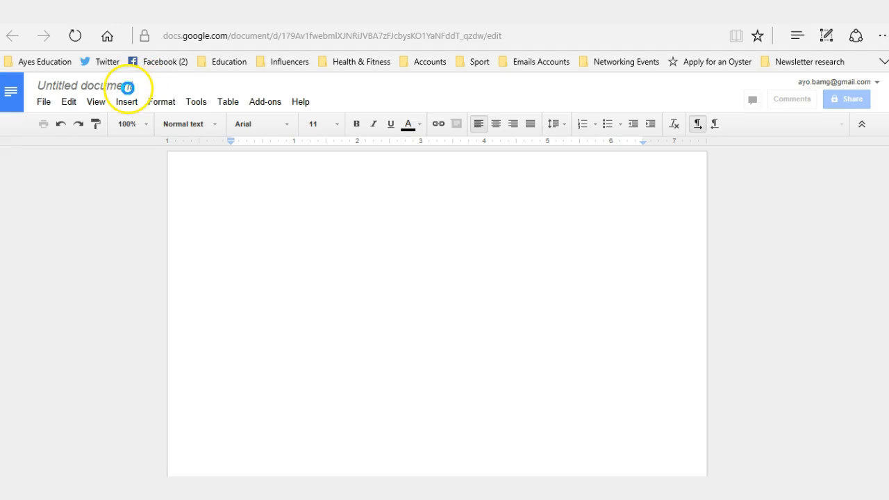
Rename the untitled document as "Gmail Signature".
left_click_drag(128, 85, 56, 85)
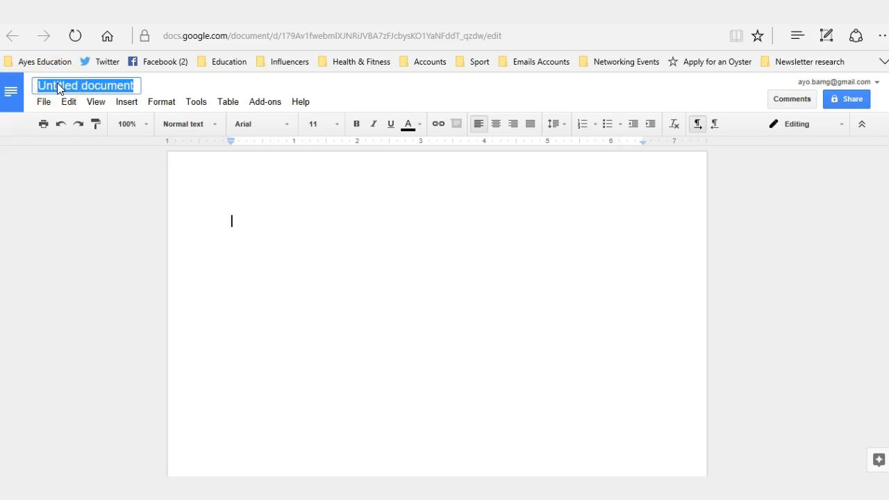
type("Gmail Signature")
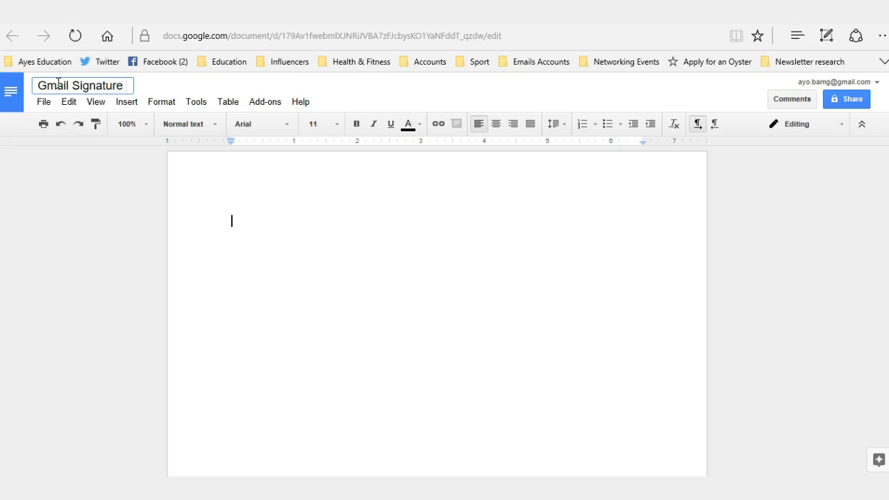
left_click(71, 236)
Insert a 2 x 2 table in the empty document body.
left_click(370, 220)
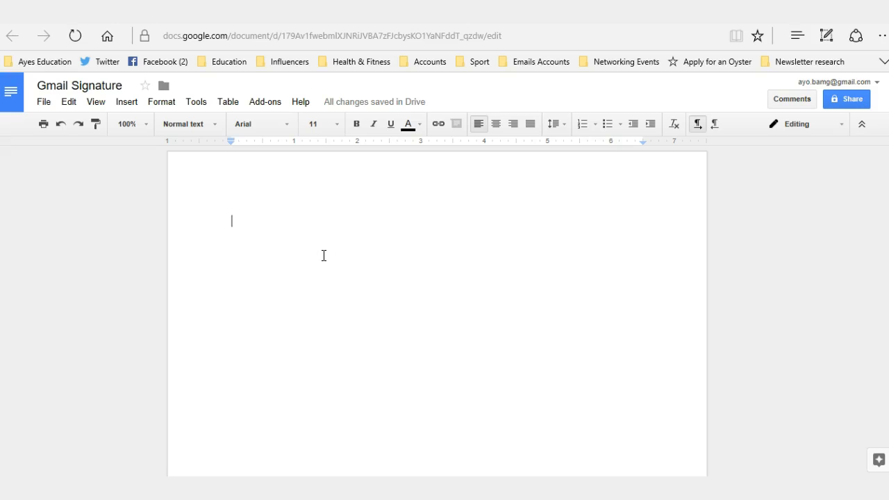
left_click(230, 103)
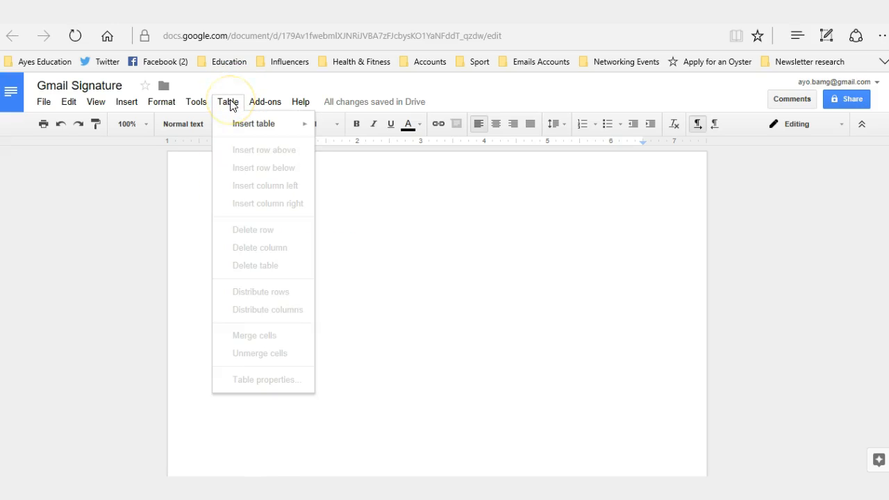
mouse_move(240, 131)
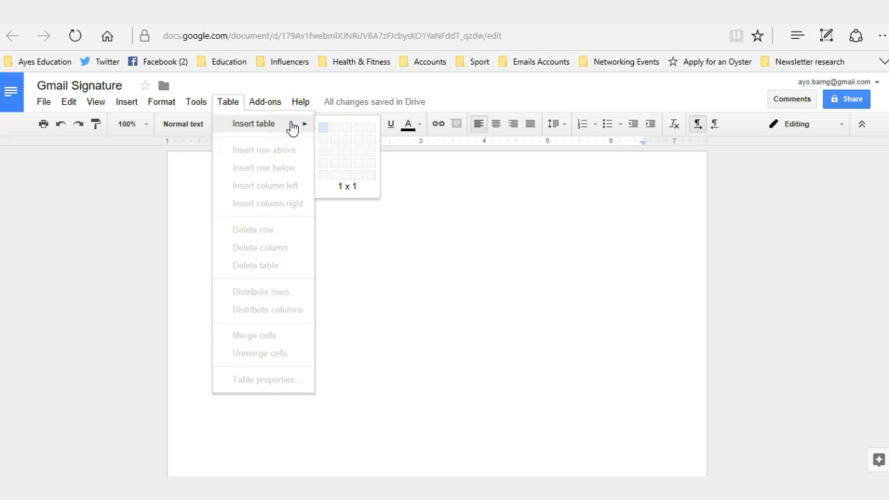
left_click(341, 145)
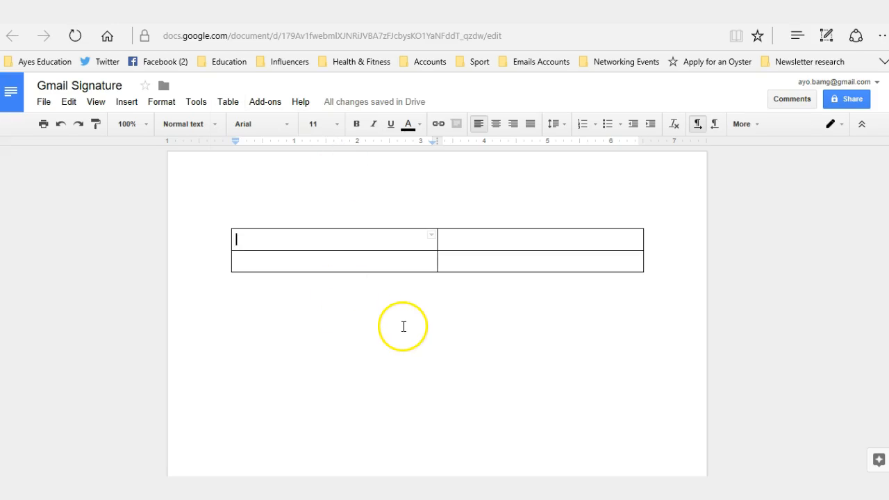
left_click(355, 245)
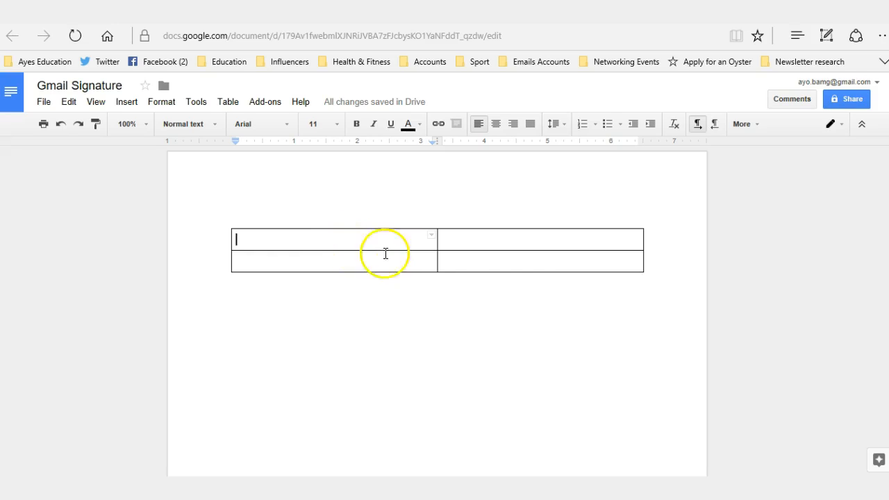
left_click(507, 241)
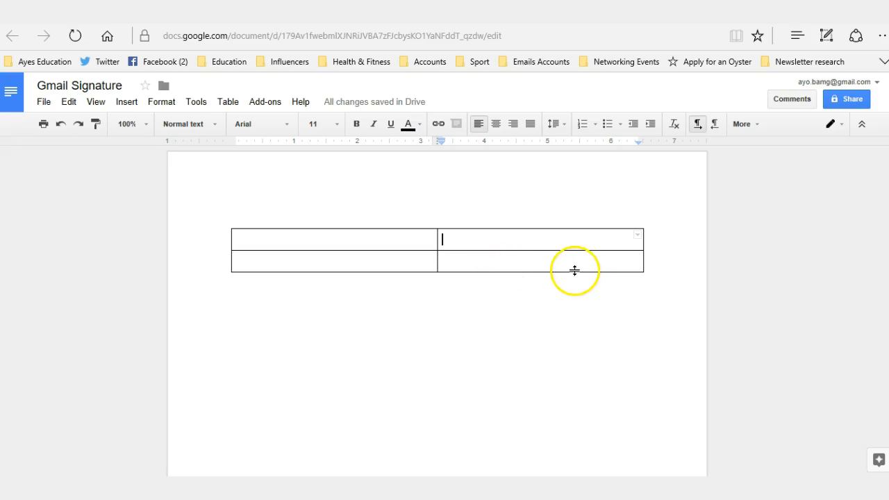
Merge the two cells of the table's bottom row into one cell.
left_click_drag(508, 259, 384, 257)
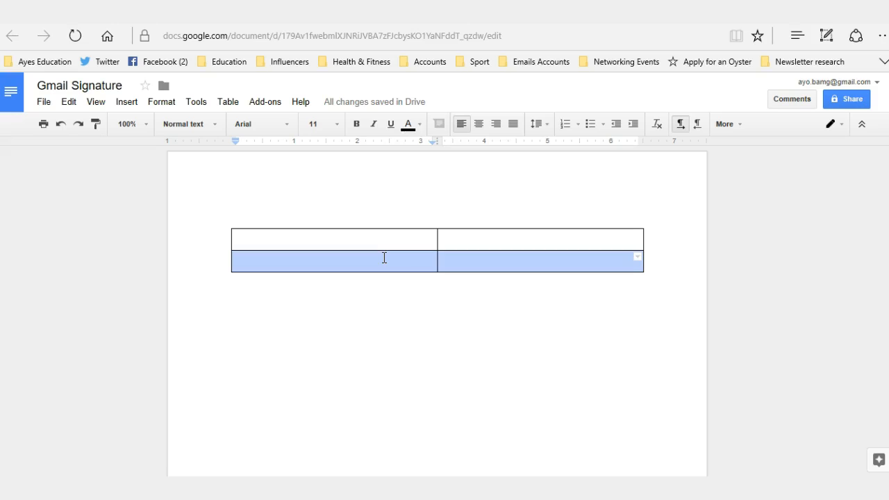
right_click(384, 257)
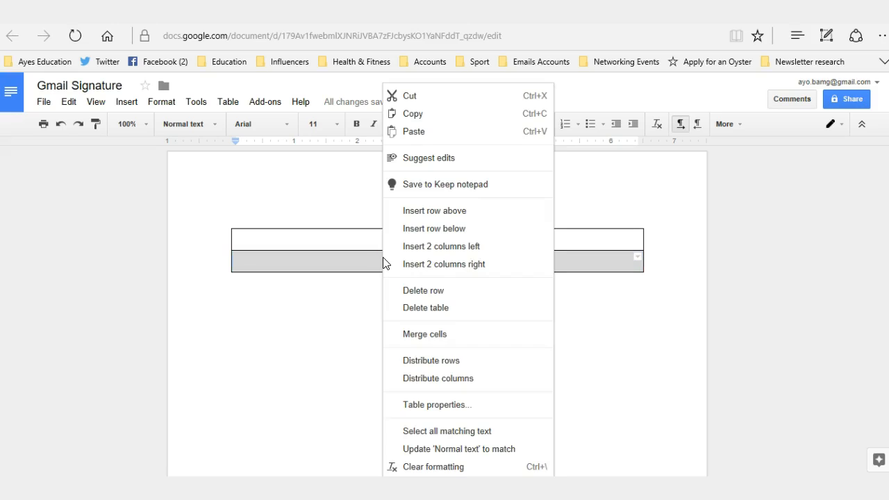
left_click(442, 338)
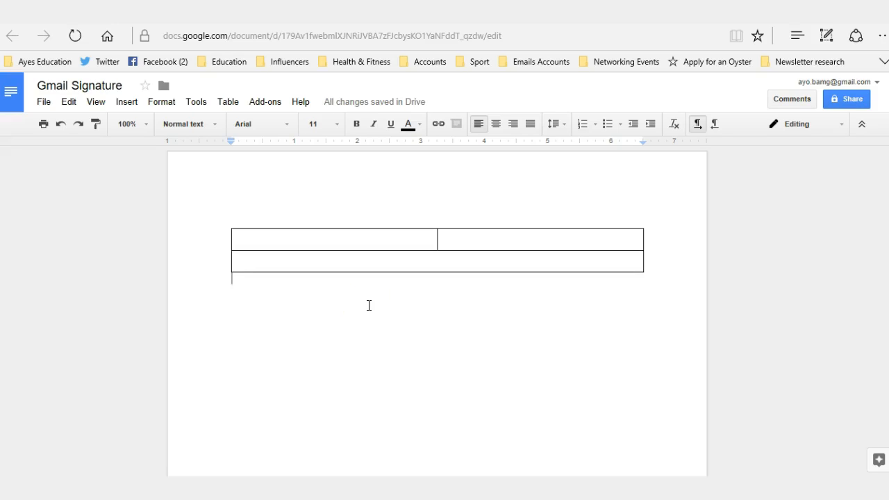
left_click(361, 347)
Insert the portrait image 1473272530087.png from the Downloads folder into the table's top-left cell.
left_click(388, 242)
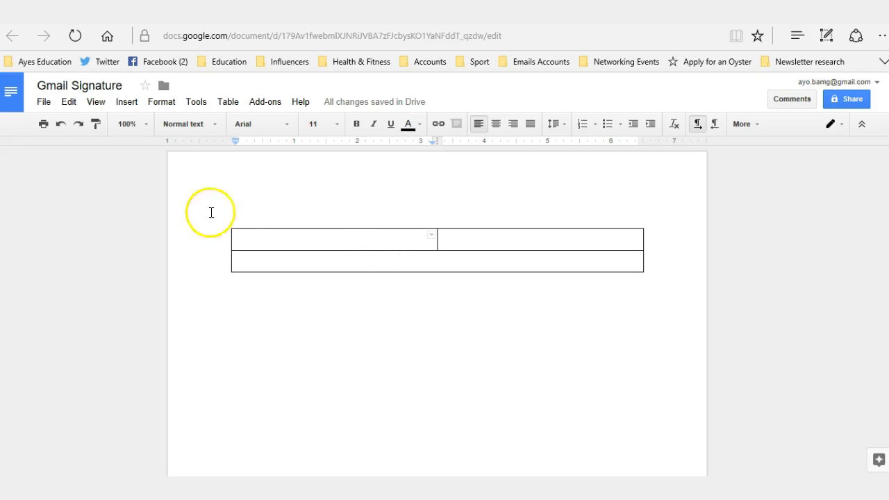
left_click(129, 104)
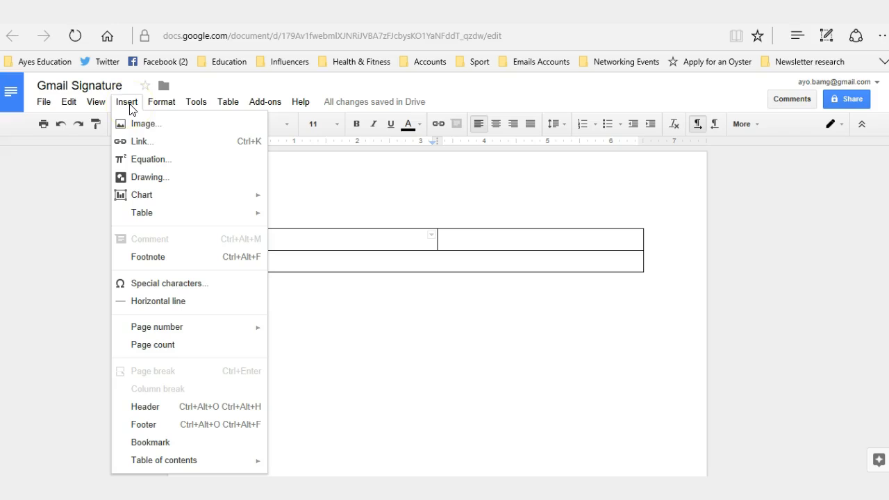
left_click(134, 124)
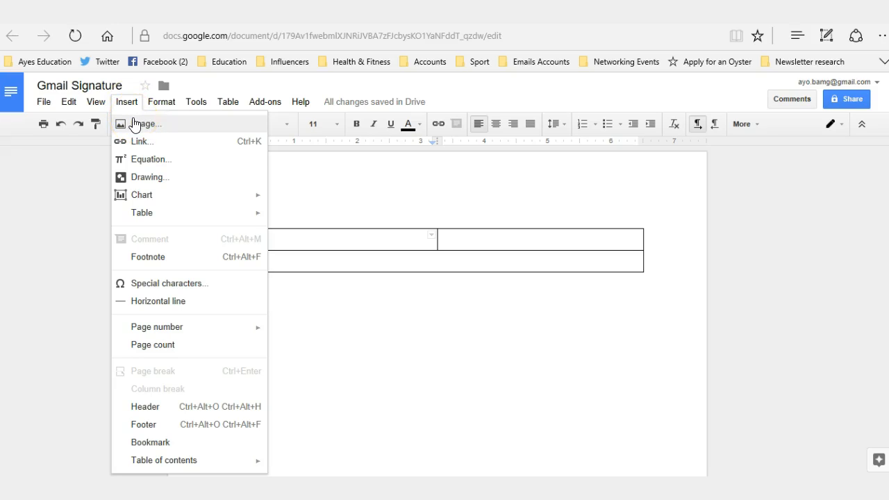
left_click(145, 130)
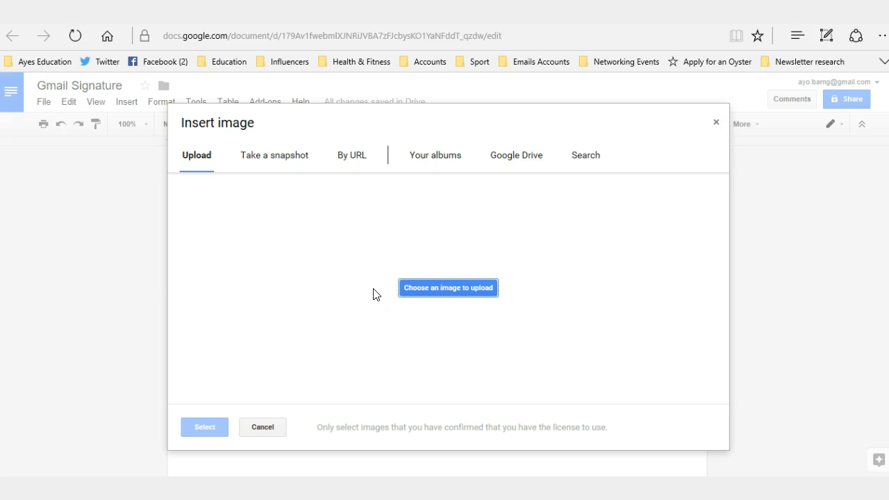
left_click(440, 286)
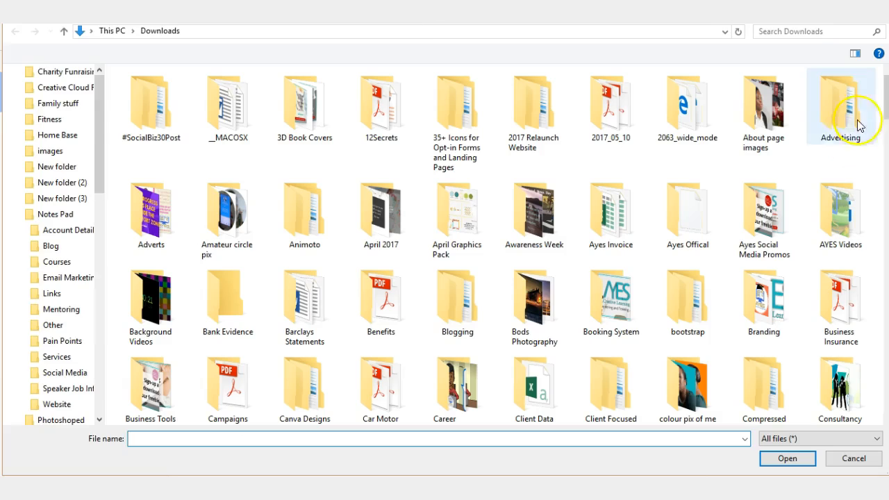
left_click_drag(888, 96, 886, 290)
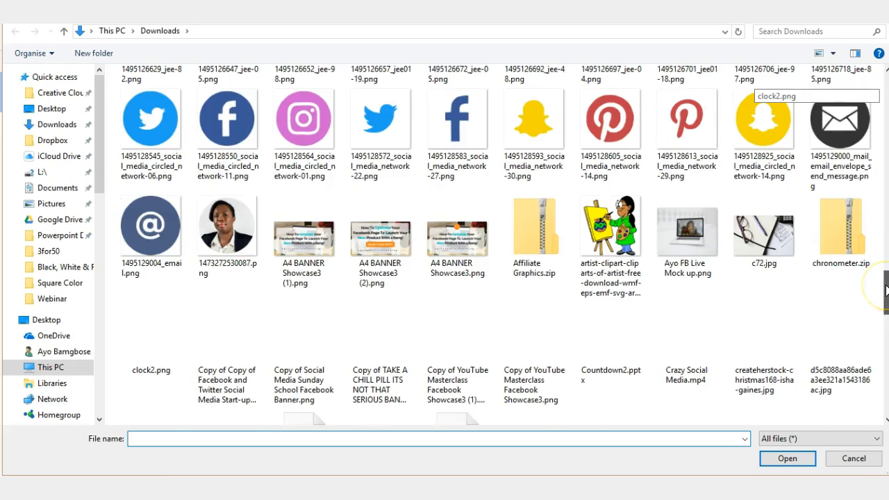
left_click(235, 217)
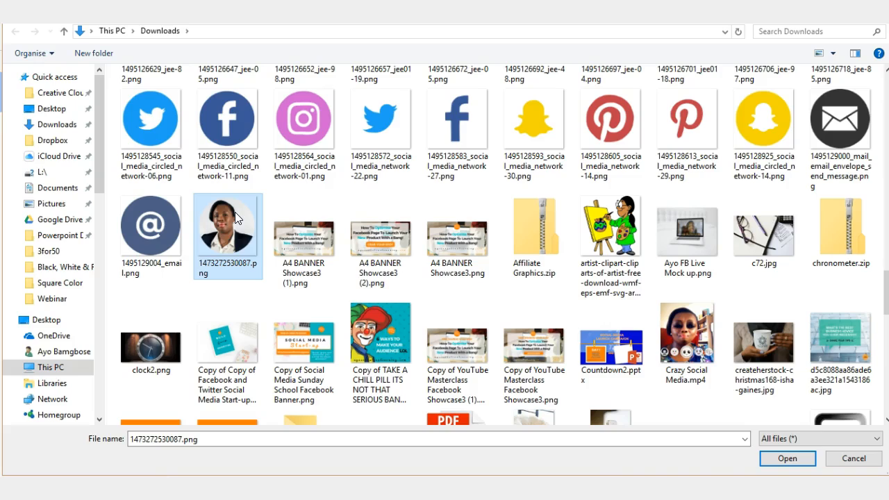
left_click(804, 462)
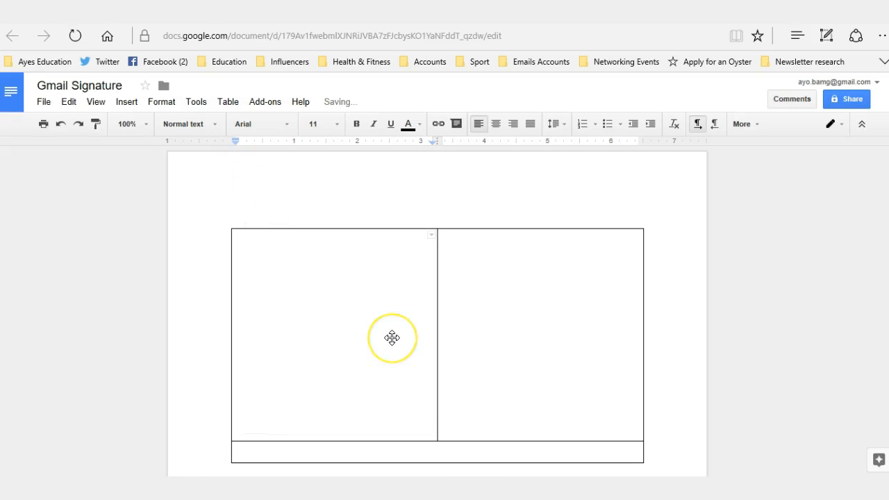
Select the inserted portrait image in the table's top-left cell.
left_click(382, 393)
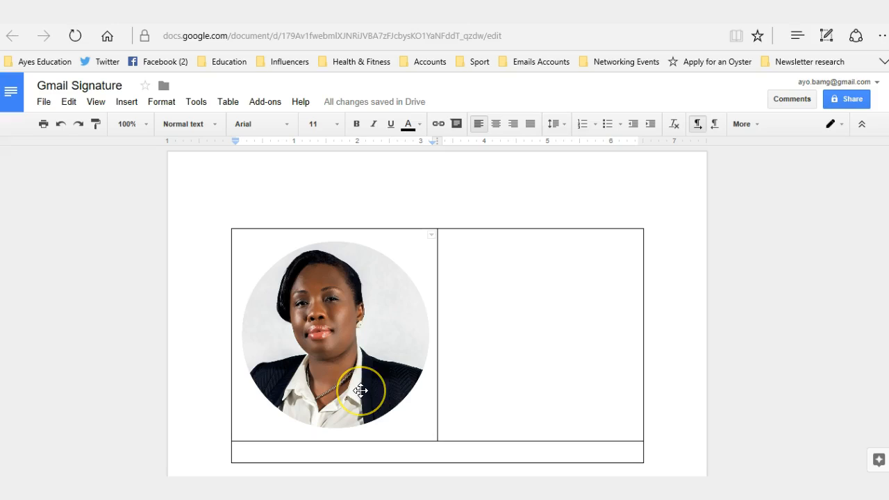
left_click(361, 390)
left_click(380, 332)
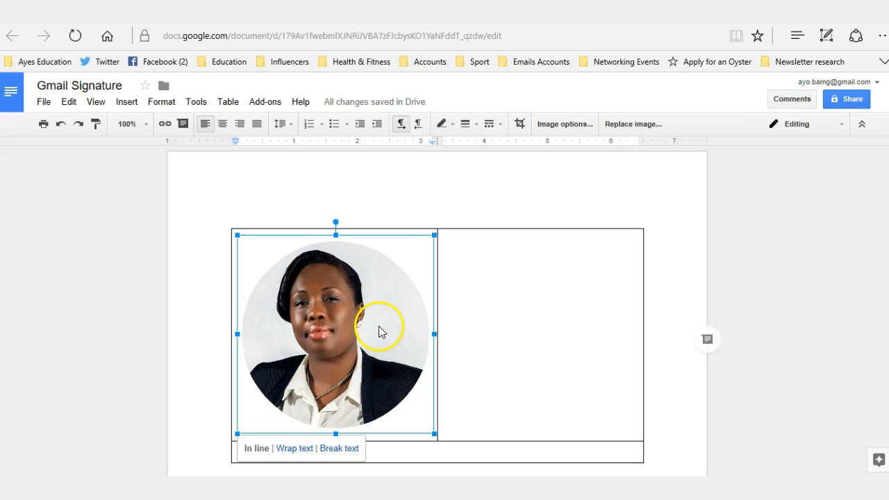
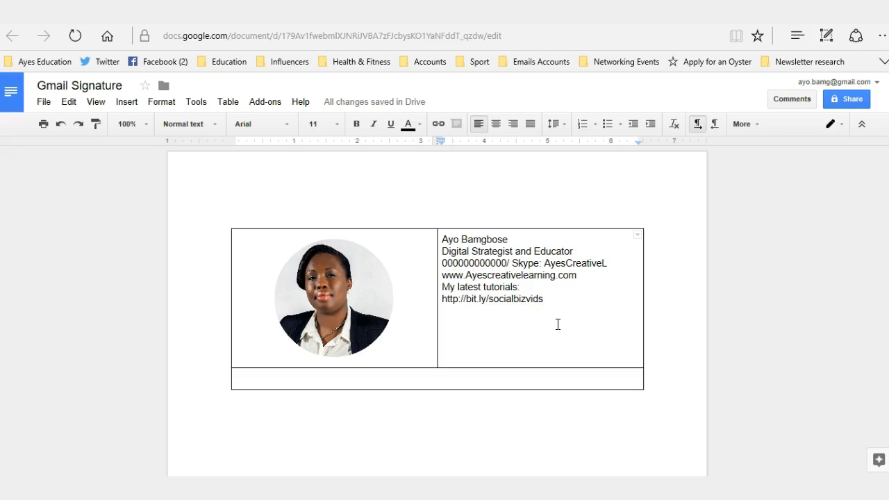
Change the font of all the contact details beside the portrait to Montserrat.
left_click_drag(560, 320, 441, 236)
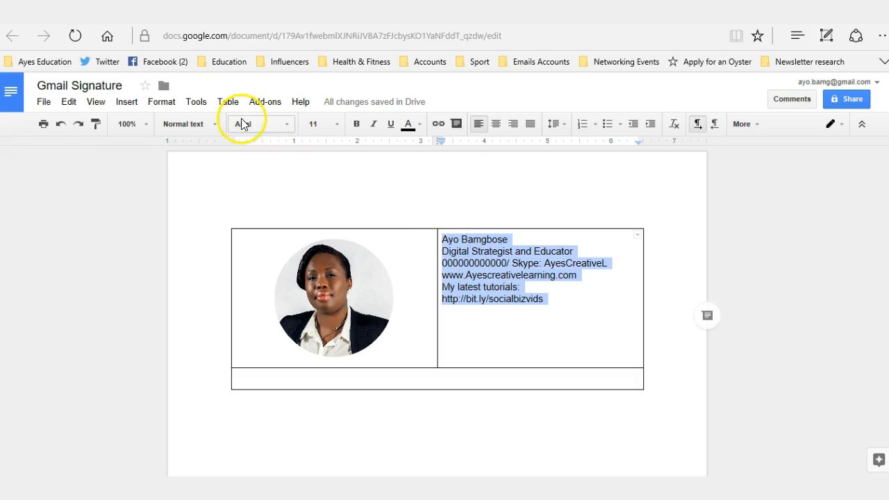
left_click(289, 127)
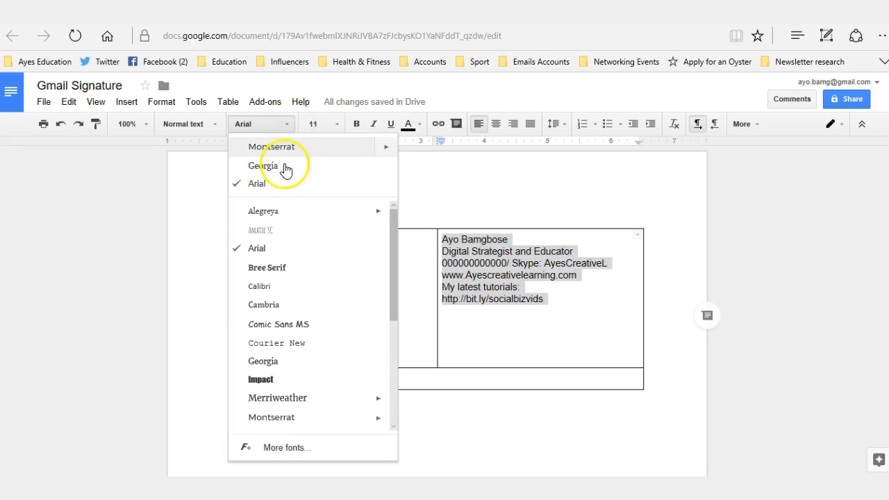
left_click_drag(400, 224, 400, 323)
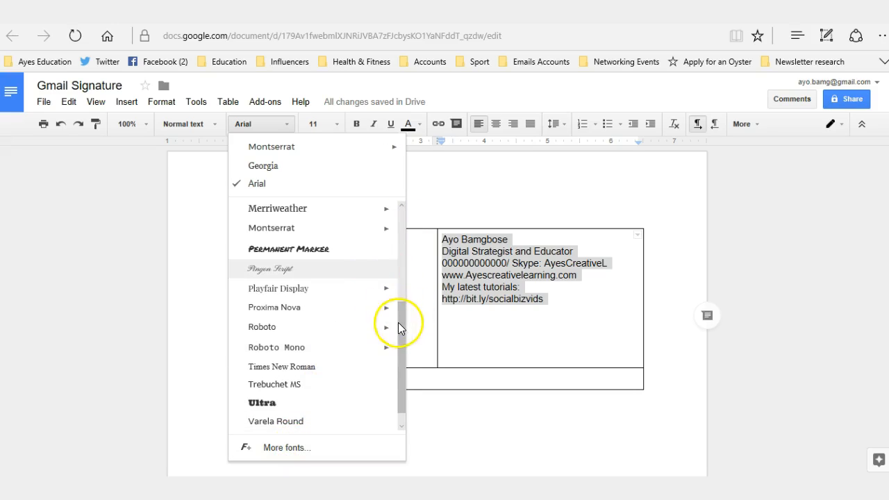
left_click_drag(402, 326, 397, 220)
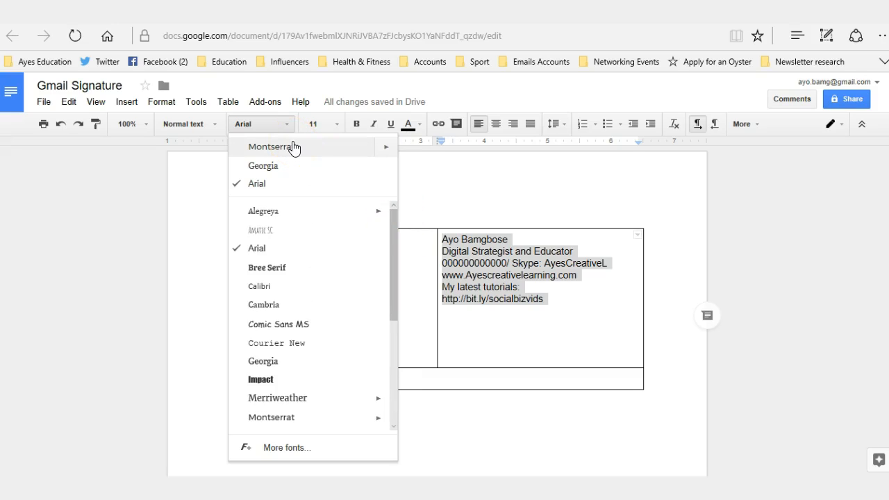
left_click(295, 148)
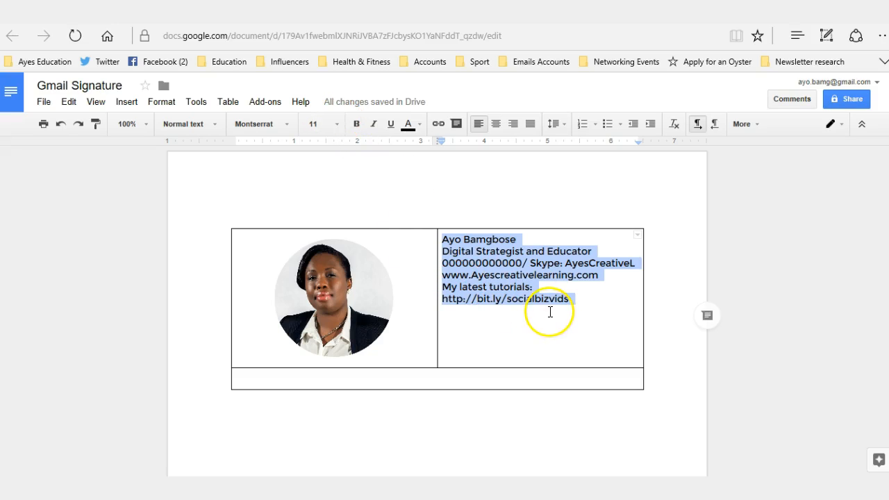
left_click(595, 333)
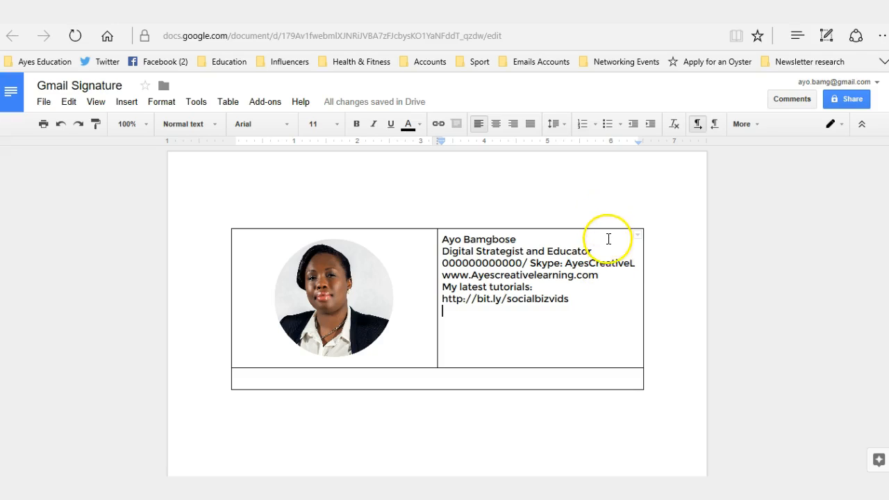
Add a blank line after the job title, after the phone and Skype line, and after the website address.
left_click(618, 250)
key("Return")
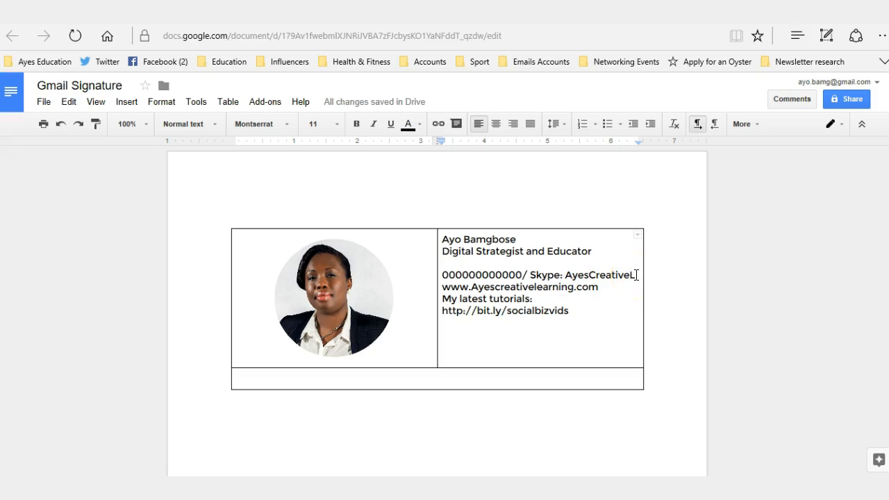
left_click(636, 275)
key("Return")
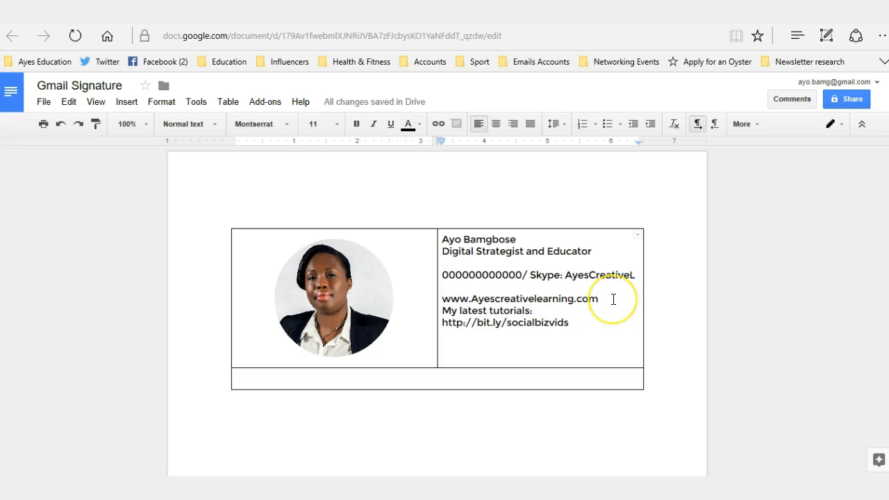
key("Return")
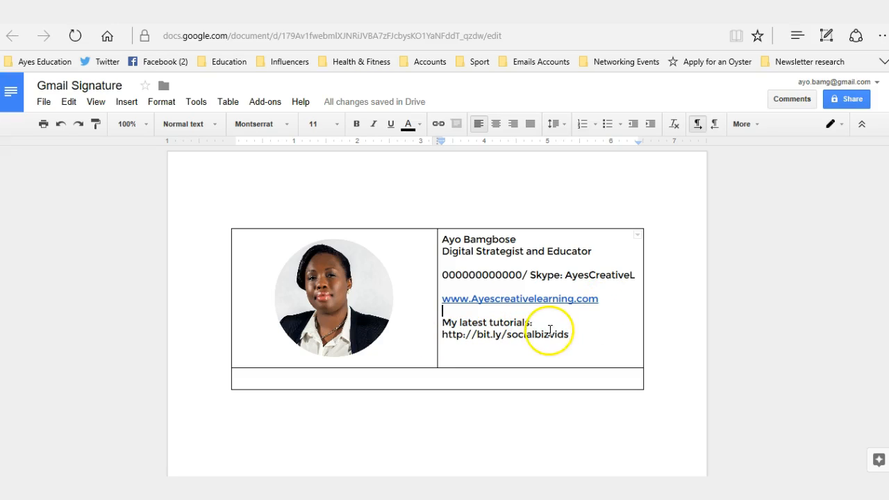
left_click(590, 334)
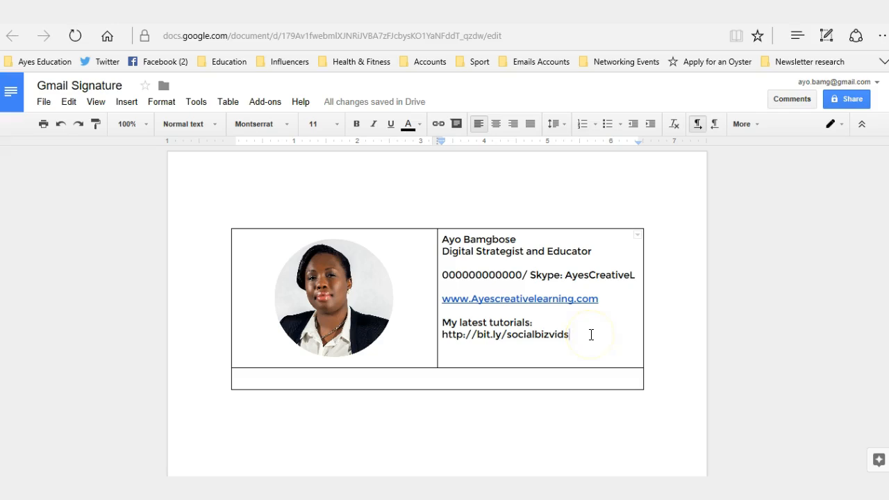
key("Return")
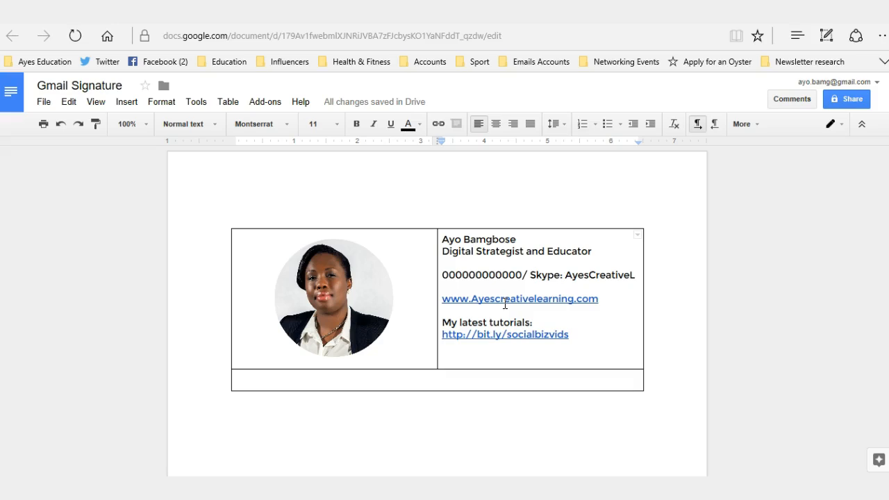
key("Return")
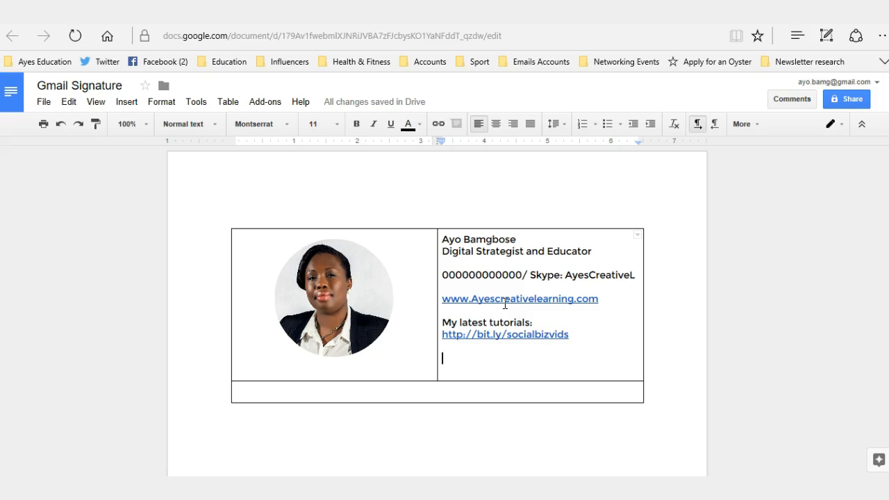
left_click(127, 102)
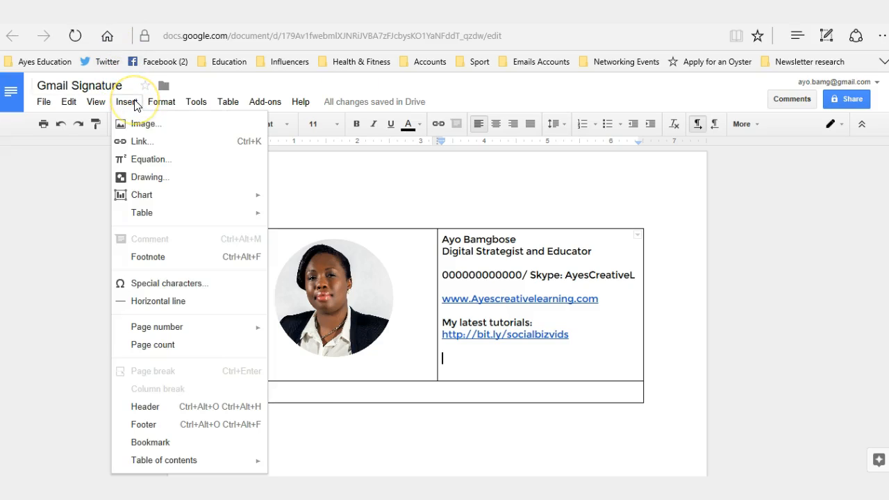
left_click(140, 127)
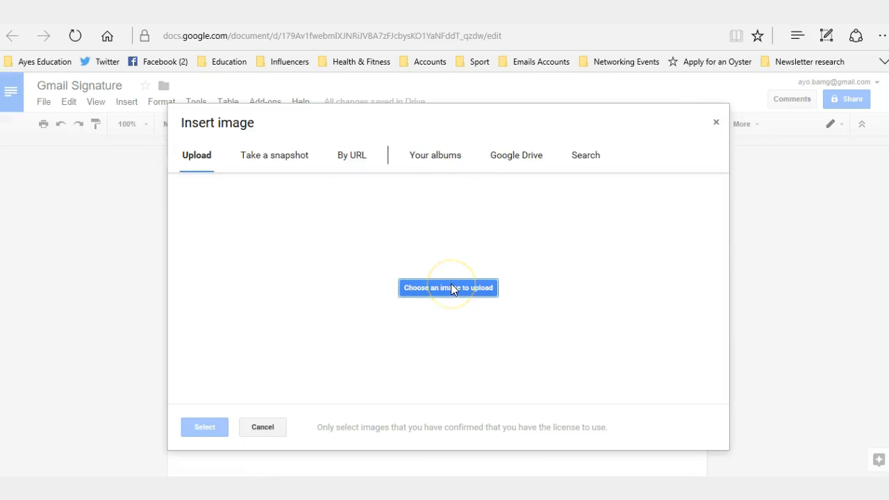
left_click(718, 125)
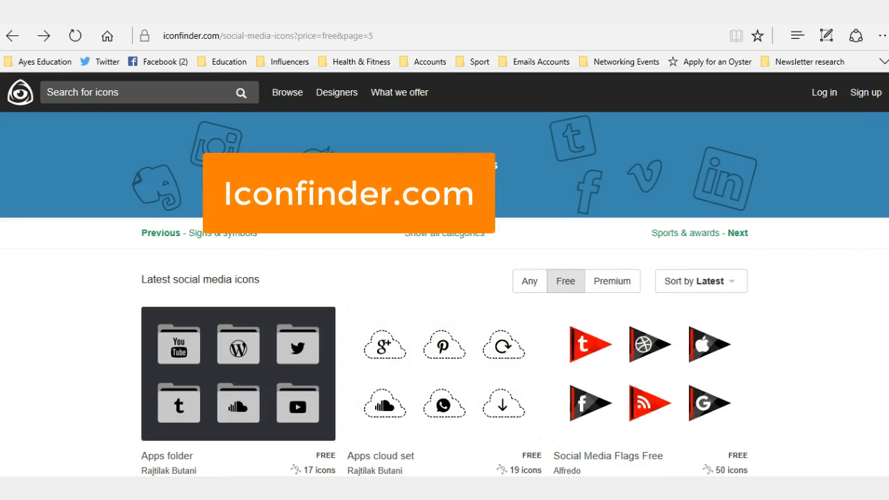
Browse the free social media icon sets on Iconfinder and the Social Media Logos pack on Flaticon.
scroll(444, 294, "down", 1)
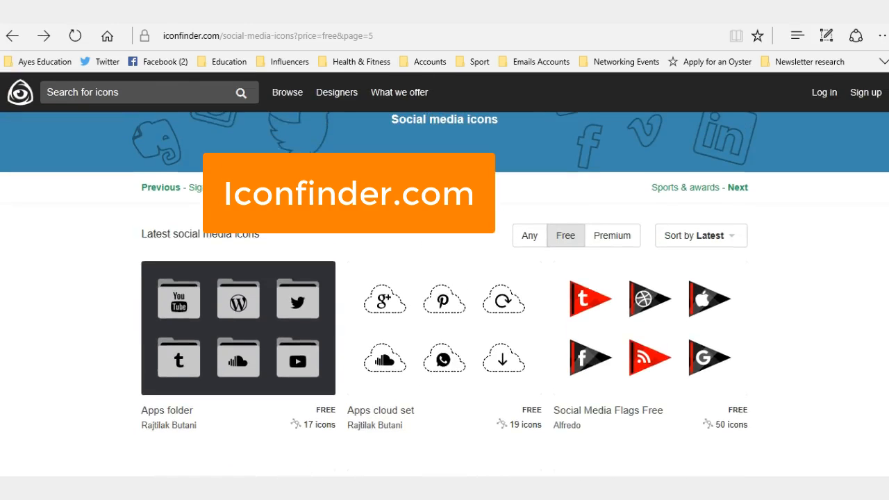
scroll(444, 294, "up", 1)
scroll(445, 295, "down", 2)
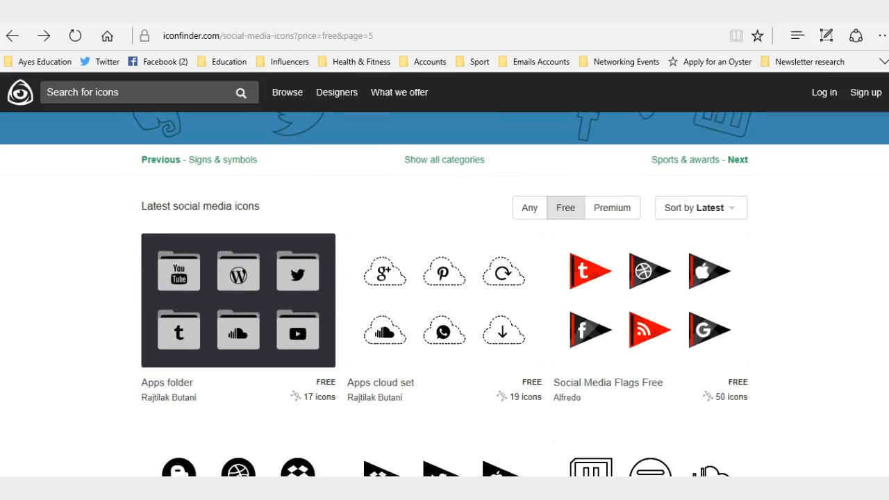
scroll(444, 295, "down", 2)
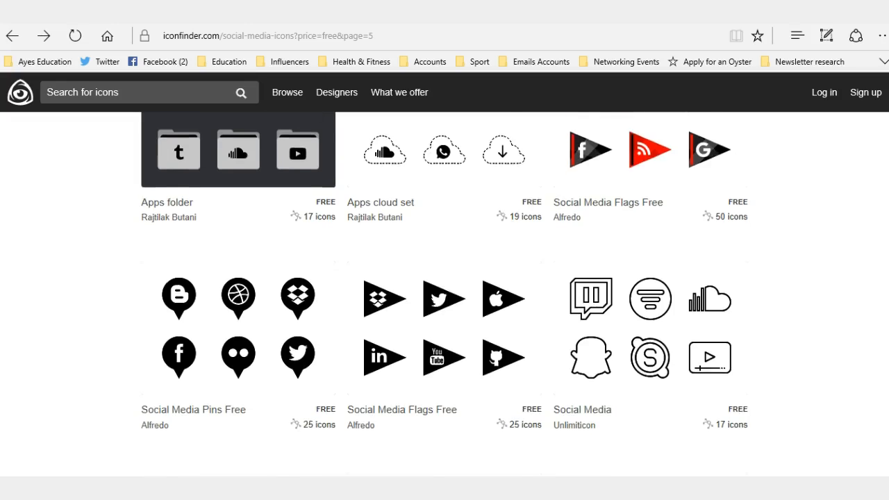
scroll(445, 295, "down", 2)
scroll(445, 295, "down", 2)
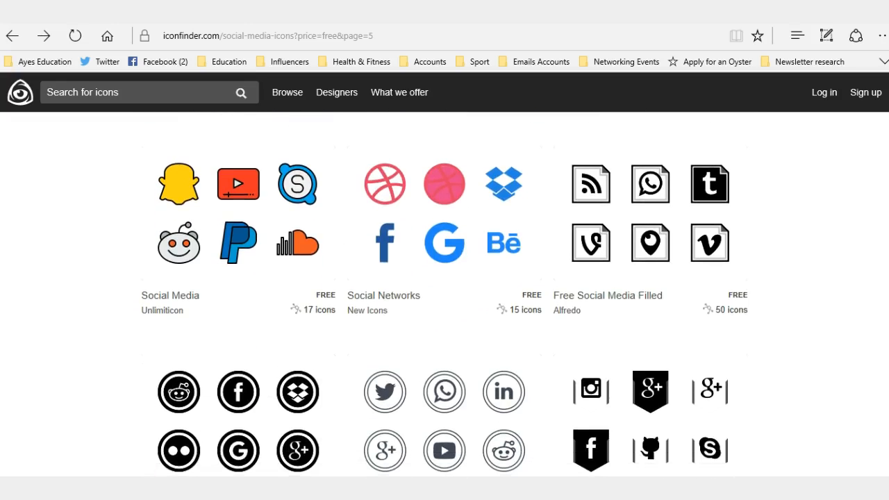
scroll(445, 294, "down", 4)
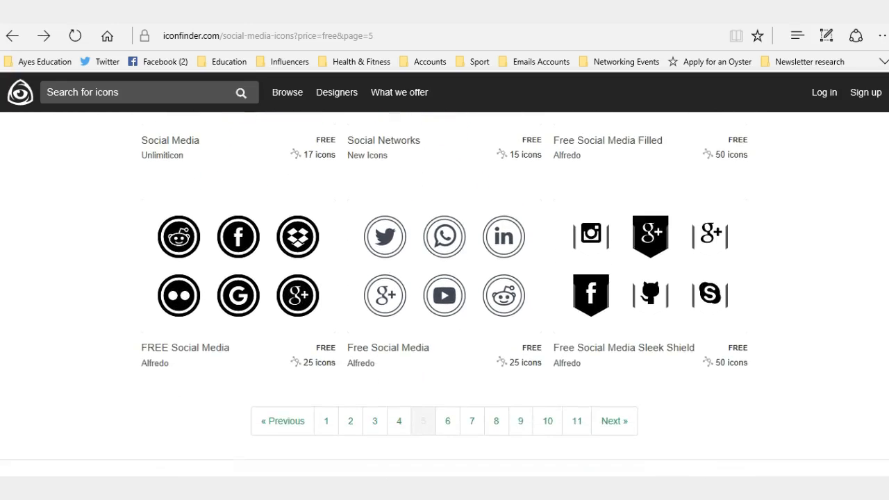
scroll(444, 294, "up", 9)
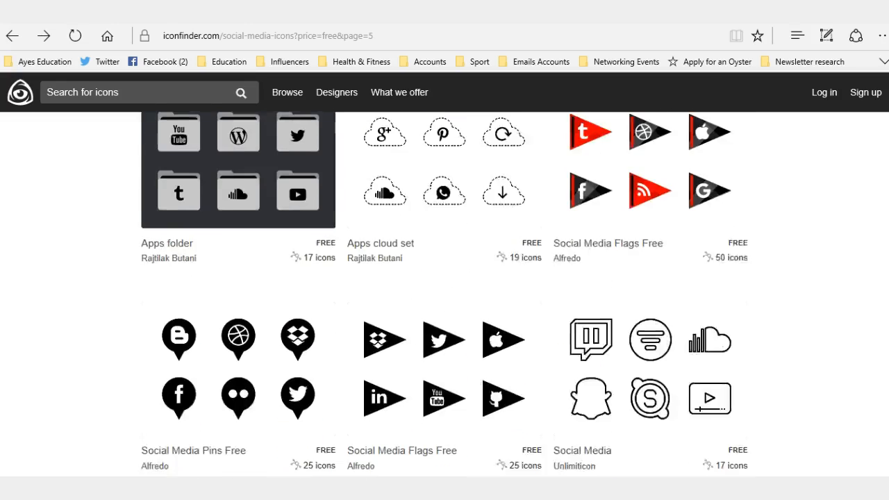
scroll(445, 294, "up", 3)
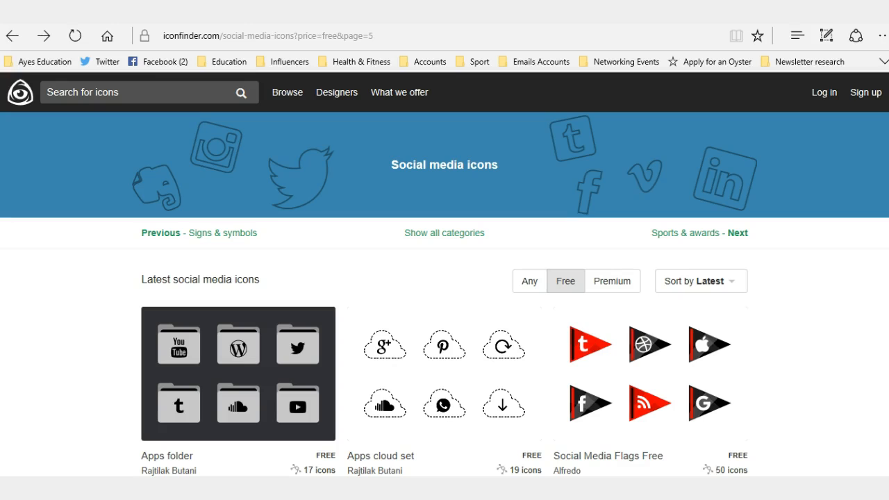
scroll(444, 294, "down", 2)
scroll(445, 294, "up", 1)
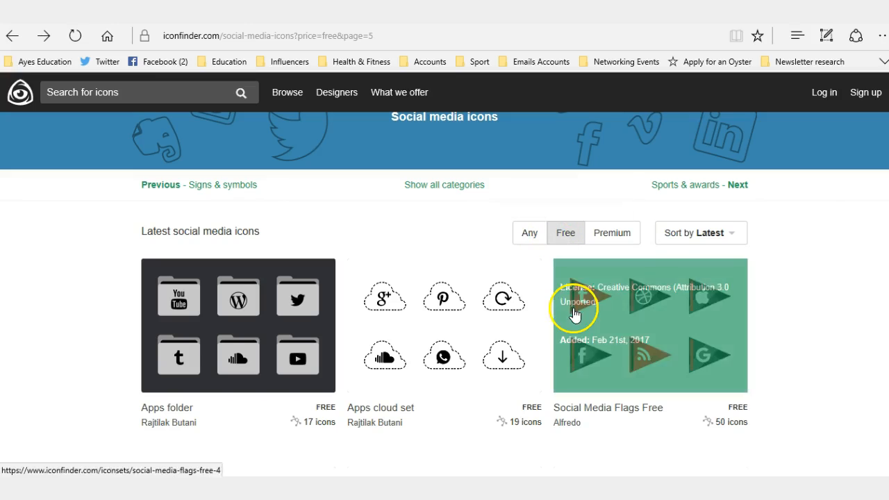
scroll(445, 313, "down", 3)
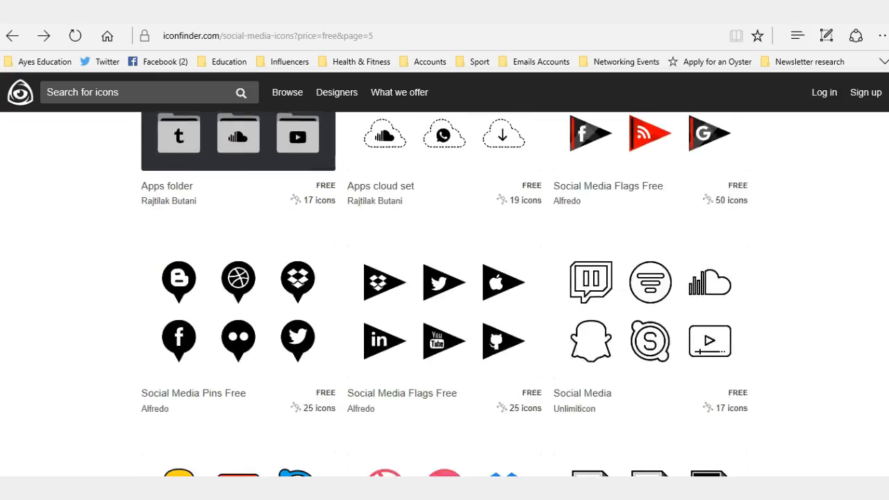
scroll(444, 312, "up", 4)
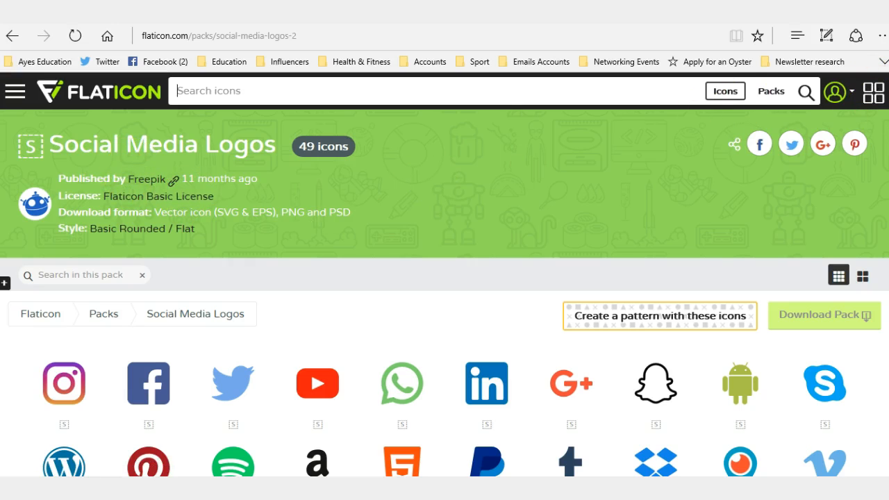
scroll(445, 309, "down", 10)
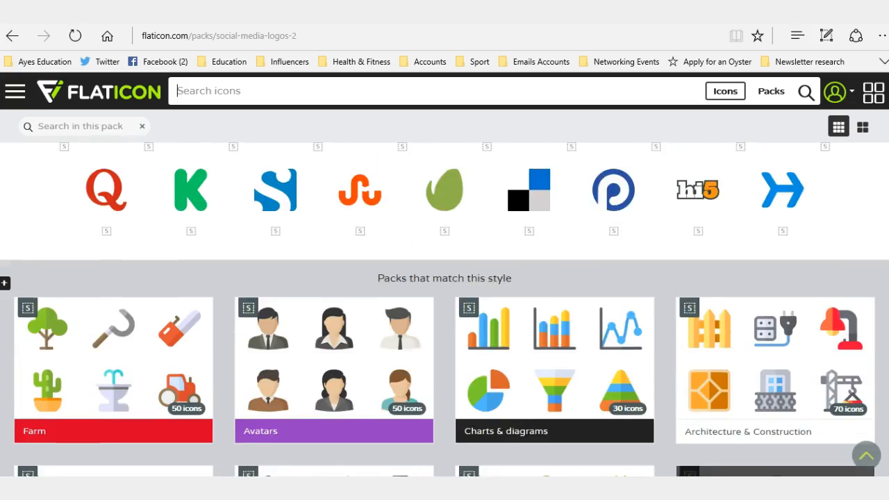
scroll(516, 129, "up", 10)
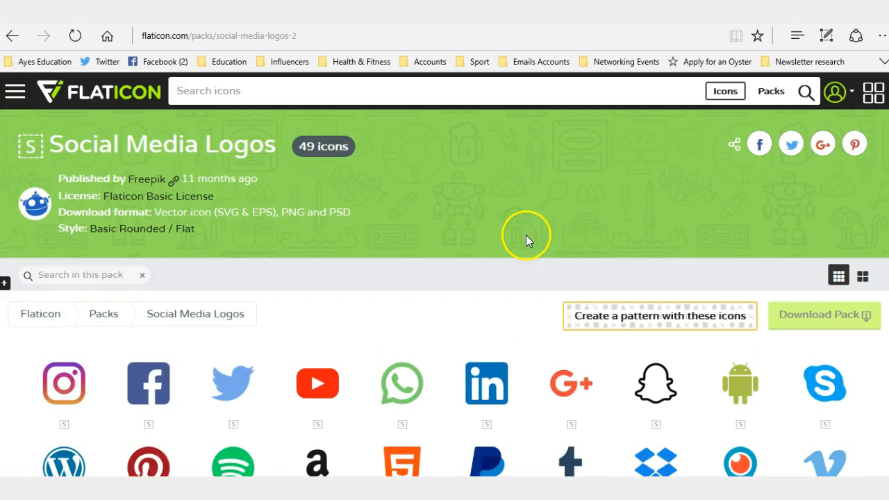
left_click(410, 13)
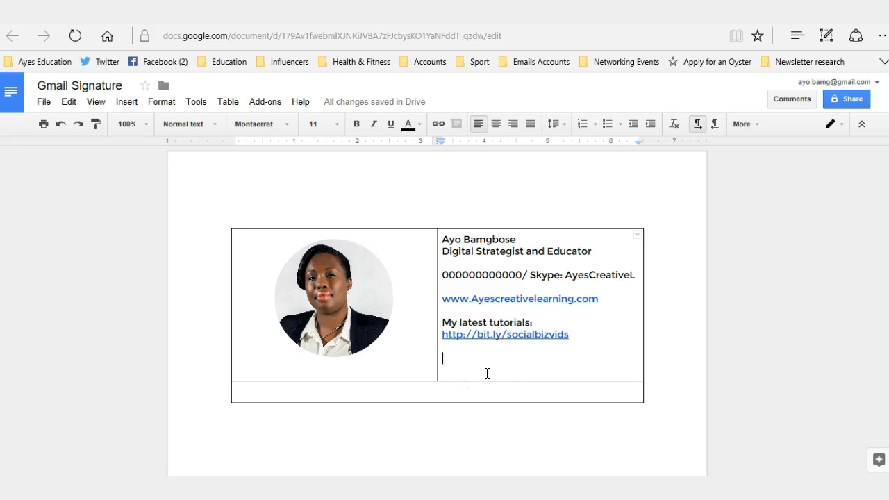
left_click(138, 102)
left_click(142, 127)
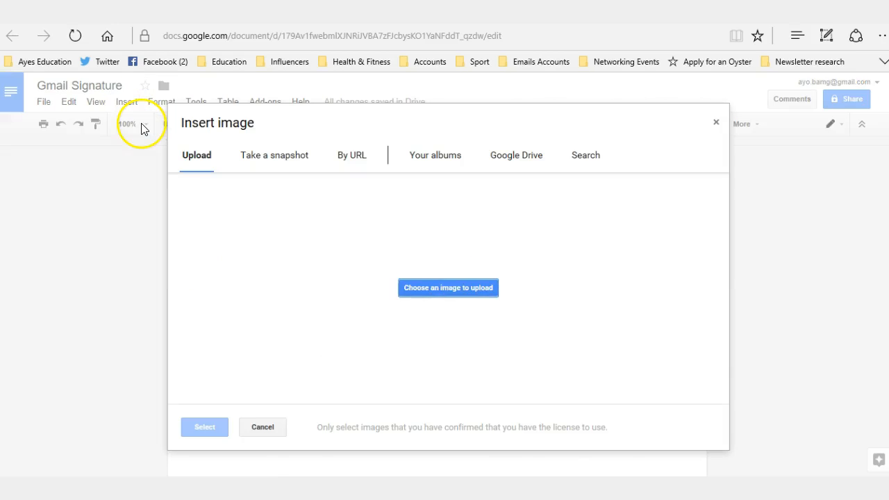
left_click(451, 283)
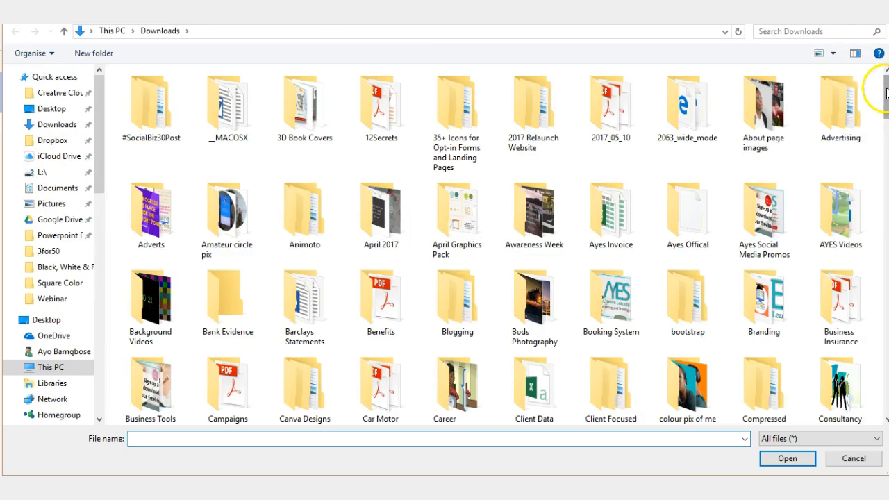
left_click_drag(886, 94, 885, 291)
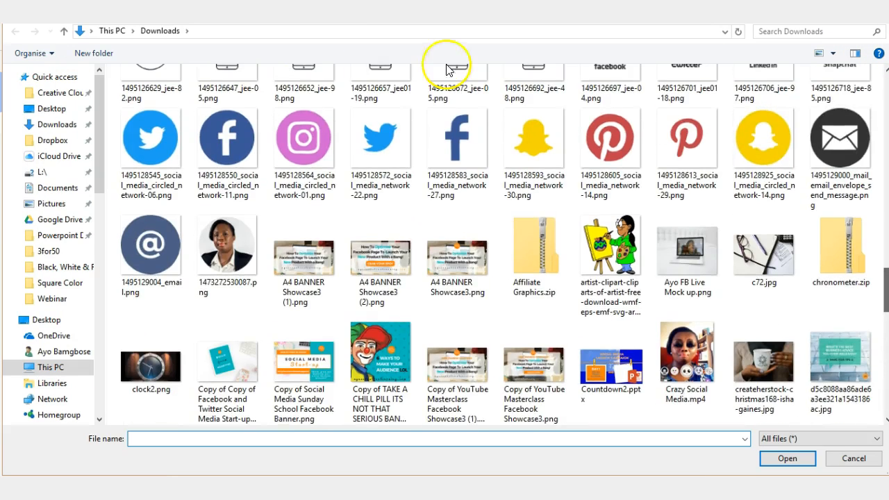
left_click(217, 127)
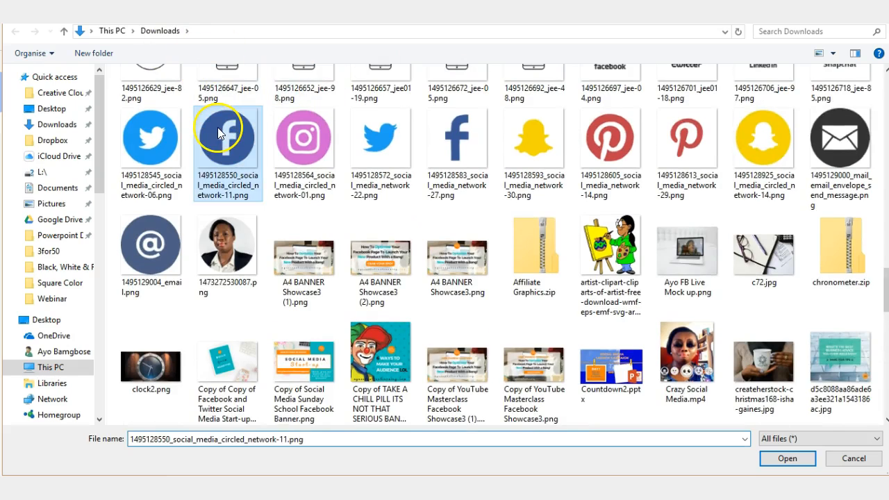
left_click(787, 459)
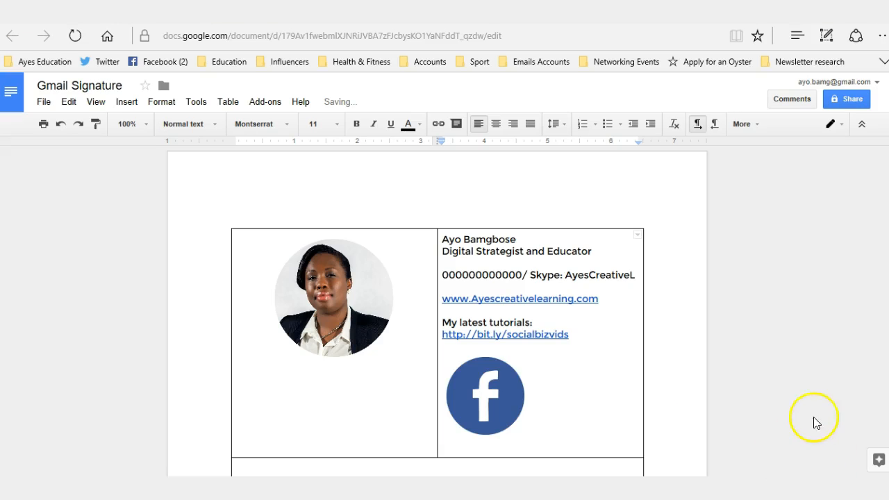
Shrink the Facebook icon proportionally to about half its size and place the text cursor after it.
left_click(511, 410)
left_click_drag(528, 437, 483, 389)
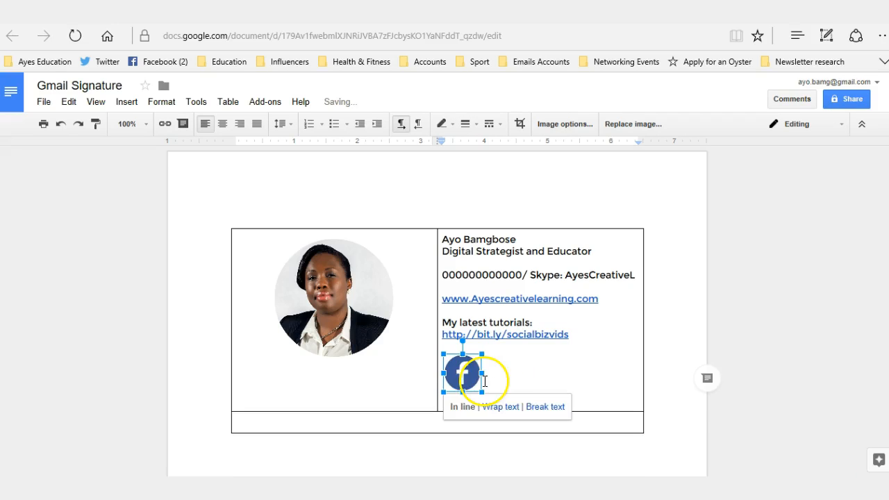
left_click(527, 380)
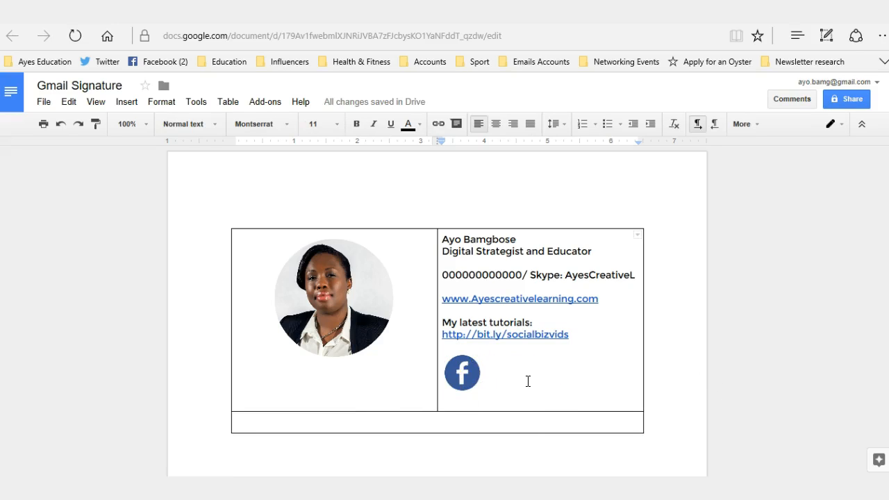
left_click(127, 102)
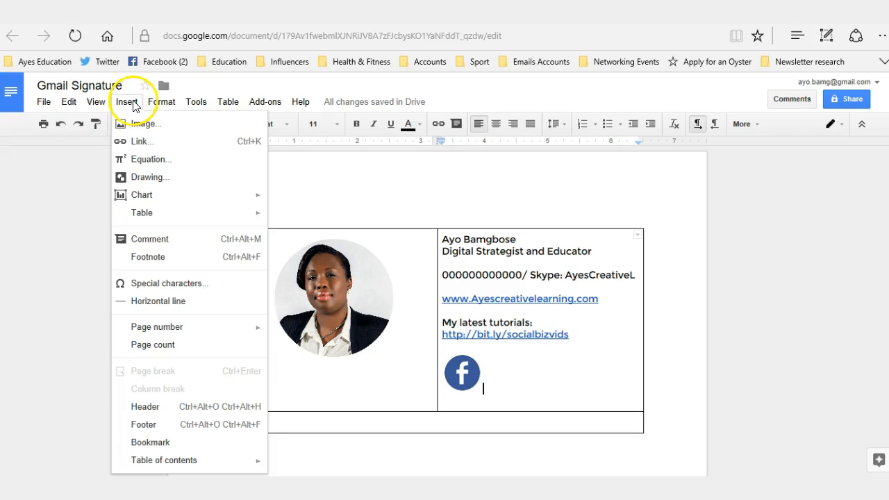
left_click(153, 126)
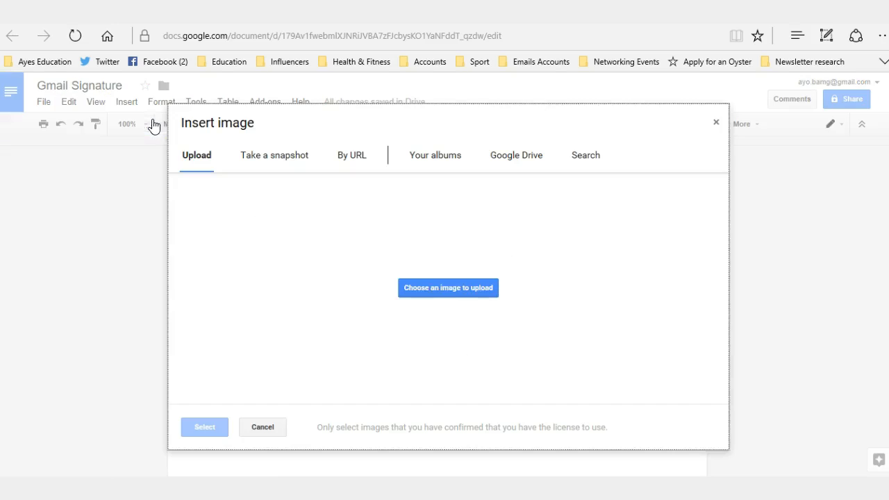
left_click(451, 286)
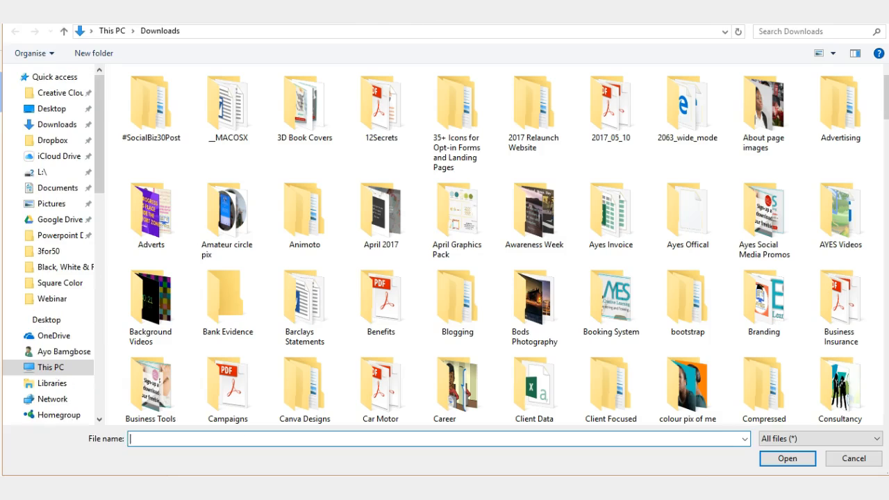
left_click_drag(886, 99, 886, 273)
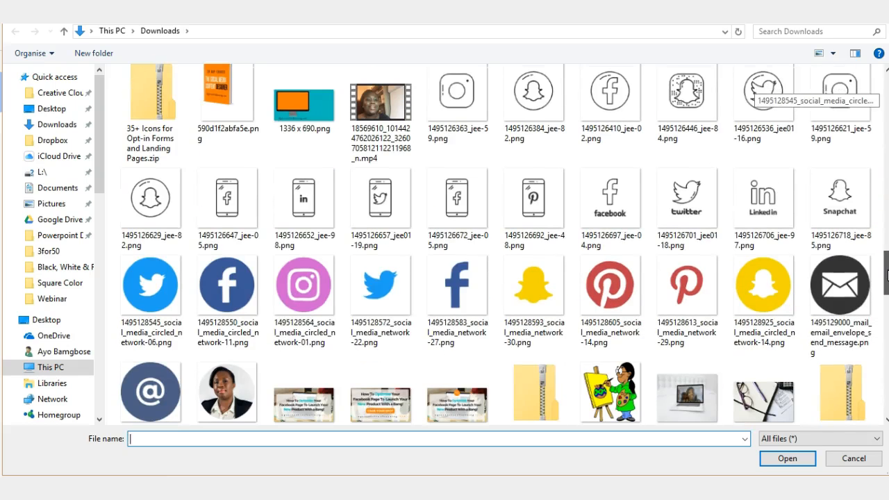
left_click(153, 291)
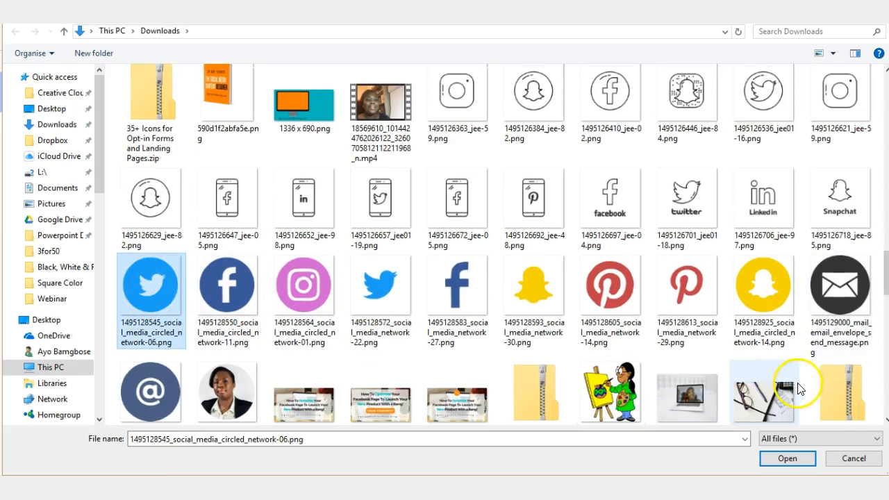
left_click(785, 461)
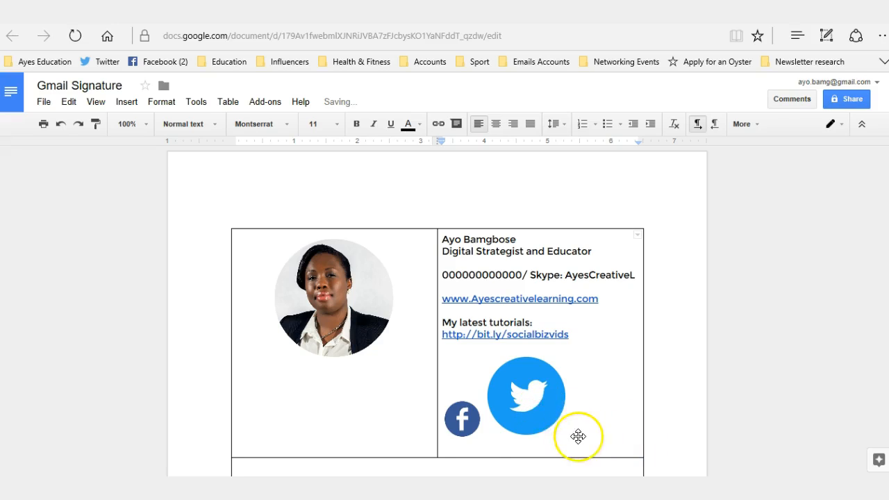
Shrink the Twitter icon proportionally to match the Facebook icon and place the text cursor after it.
left_click(547, 422)
left_click_drag(568, 437, 521, 391)
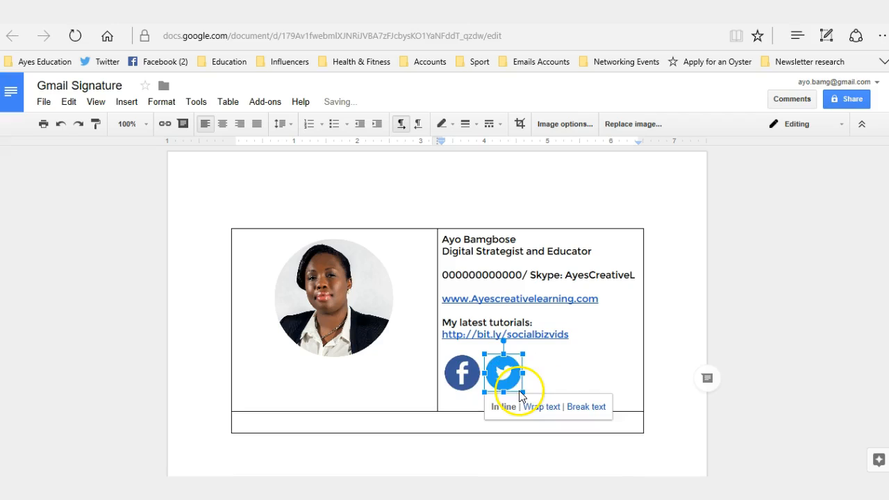
left_click(543, 378)
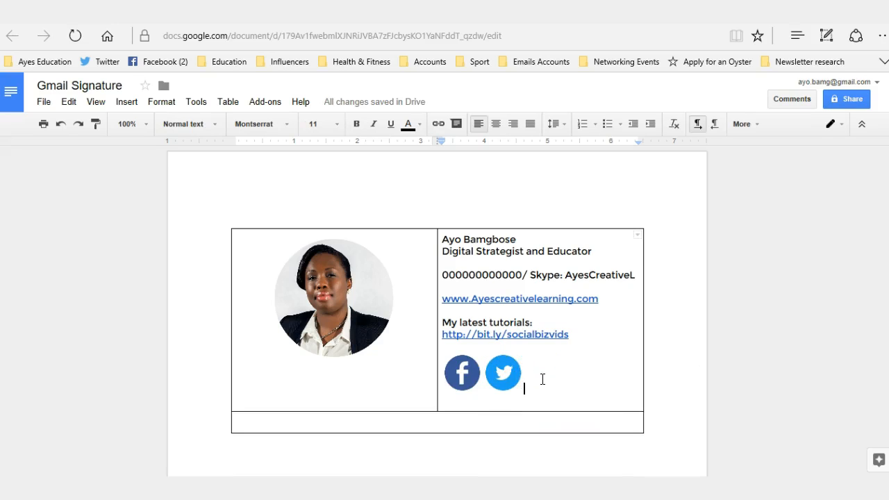
left_click(127, 103)
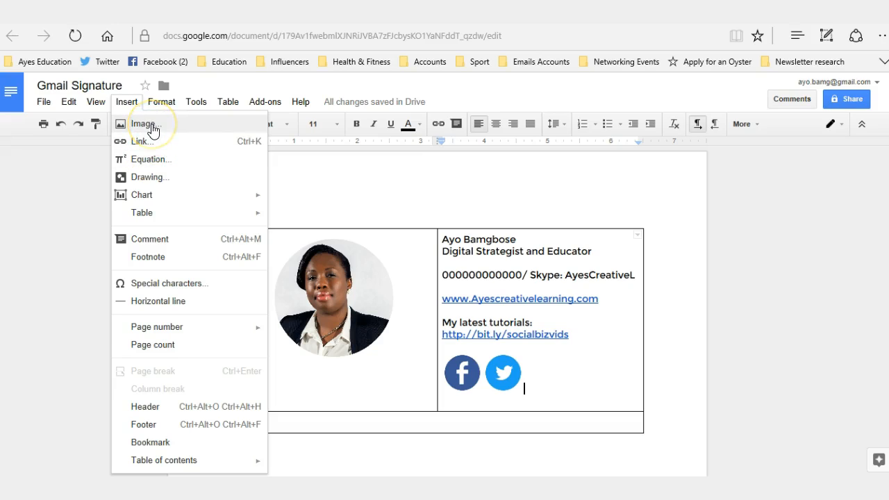
left_click(151, 127)
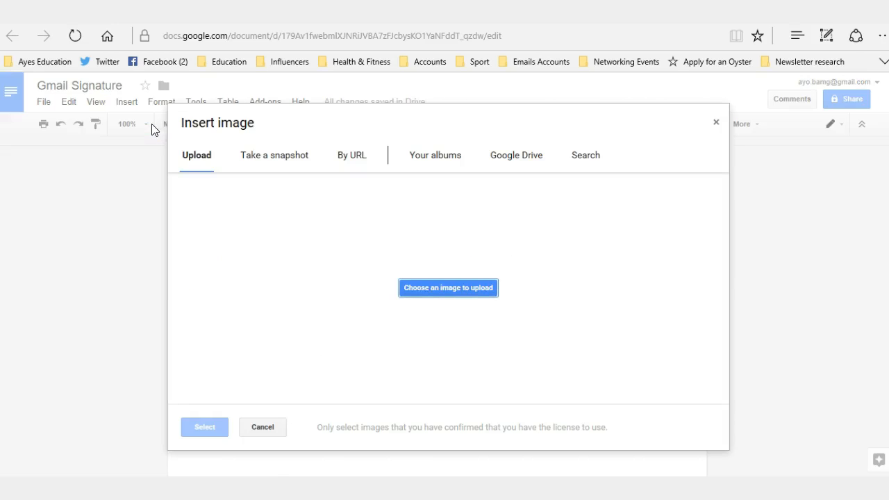
left_click(434, 287)
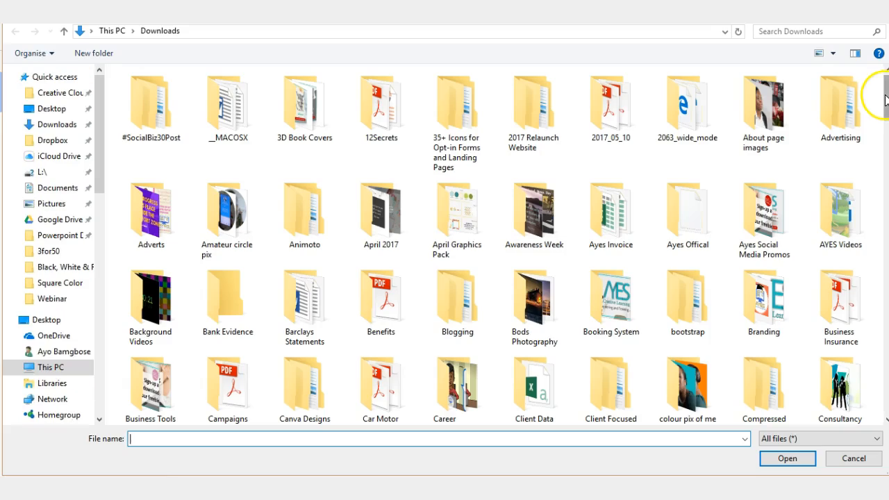
left_click_drag(886, 101, 887, 282)
left_click(288, 229)
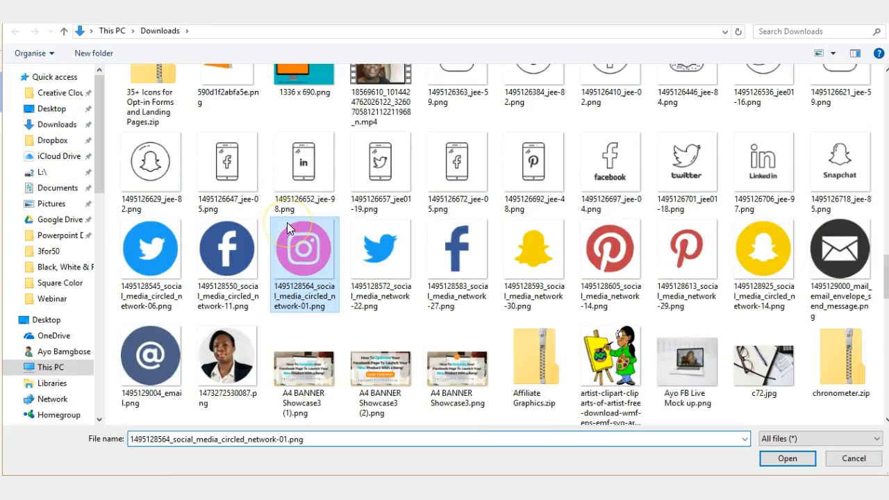
left_click(792, 461)
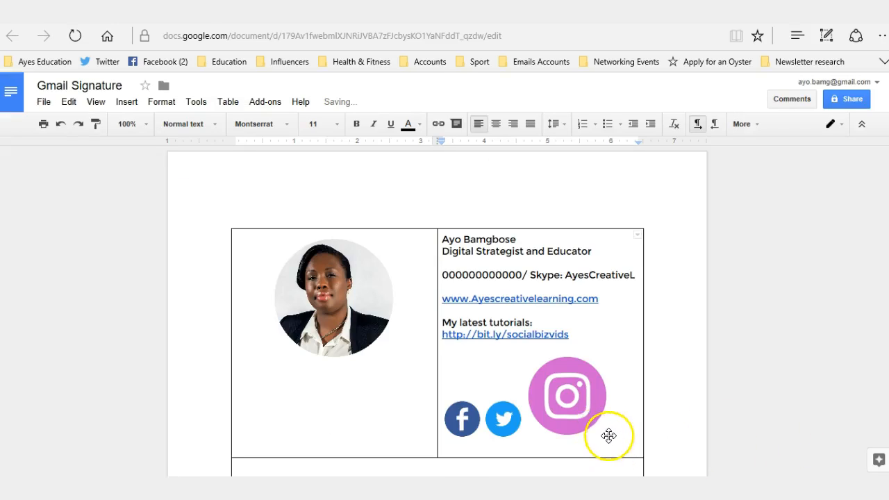
Shrink the Instagram icon proportionally to match the Facebook and Twitter icons and place the text cursor after it.
left_click(602, 432)
left_click_drag(605, 434, 529, 357)
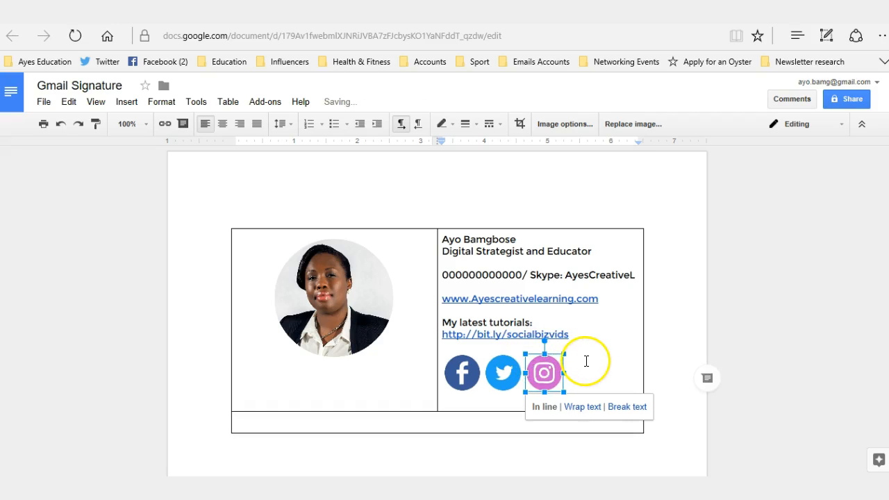
left_click(585, 361)
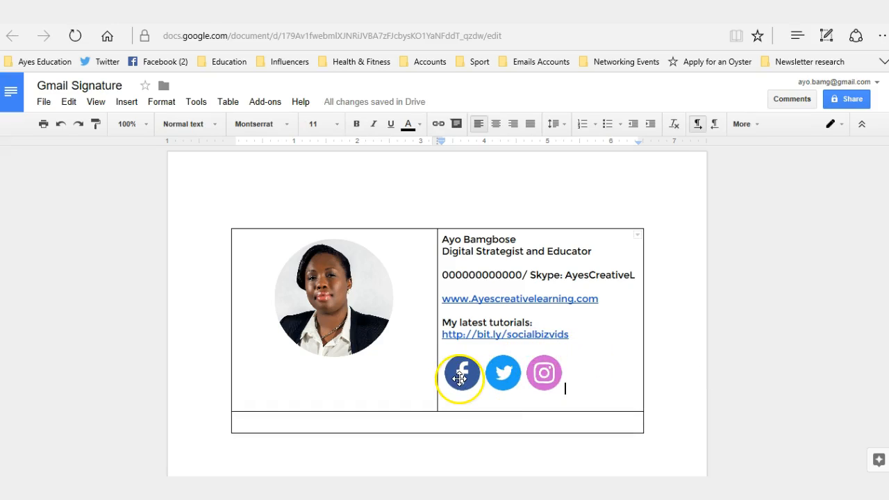
Reduce the Facebook, Twitter and Instagram icons proportionally to about three quarters of their size, keeping them similar in size.
left_click(466, 384)
left_click_drag(482, 392, 497, 381)
left_click(495, 378)
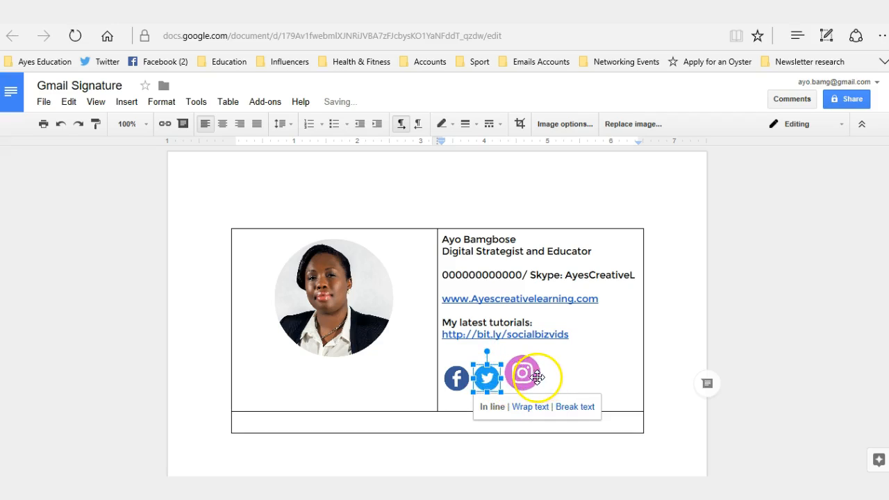
left_click(529, 373)
left_click_drag(541, 393, 534, 383)
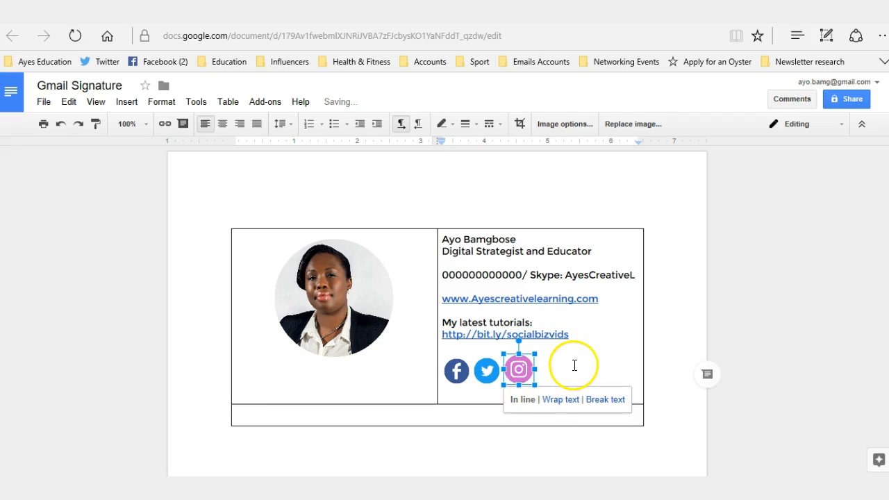
left_click(575, 365)
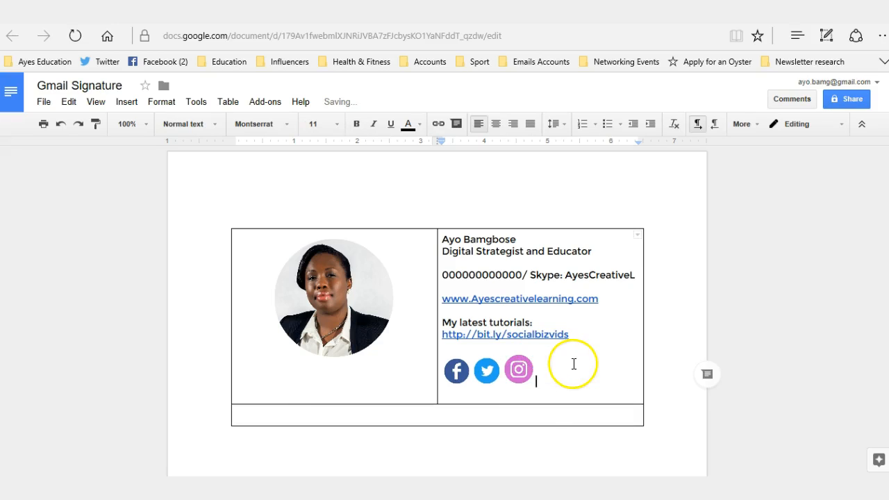
left_click(521, 372)
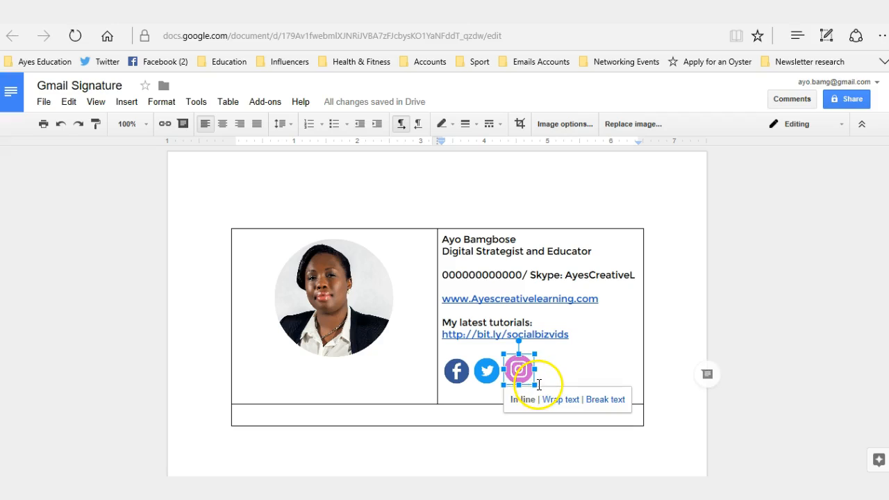
left_click_drag(533, 383, 531, 381)
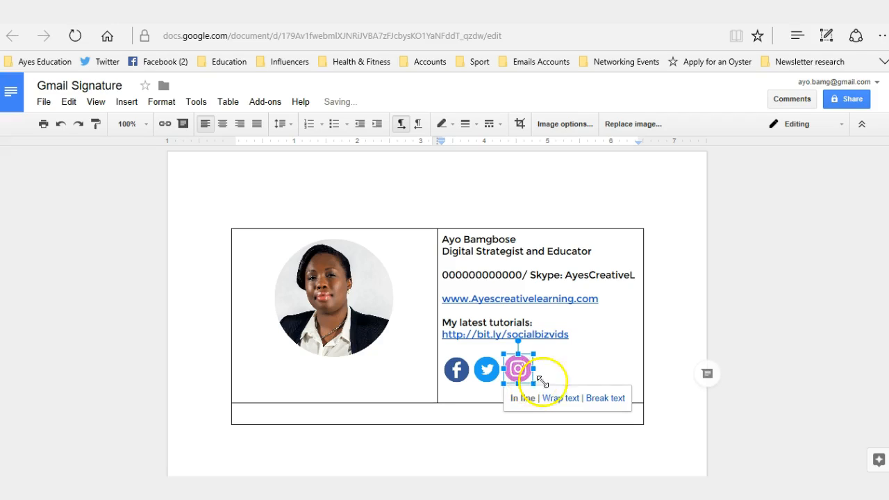
left_click(573, 373)
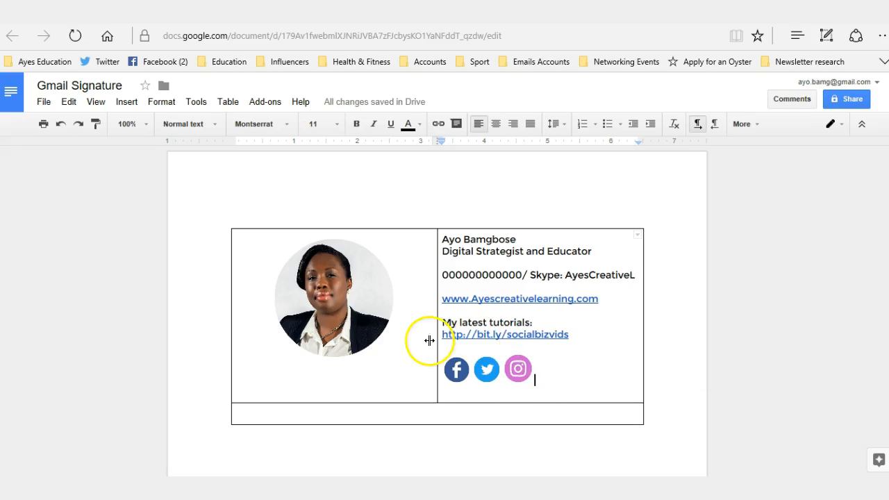
Delete the empty line below the social media icons in the contact details cell.
left_click(479, 397)
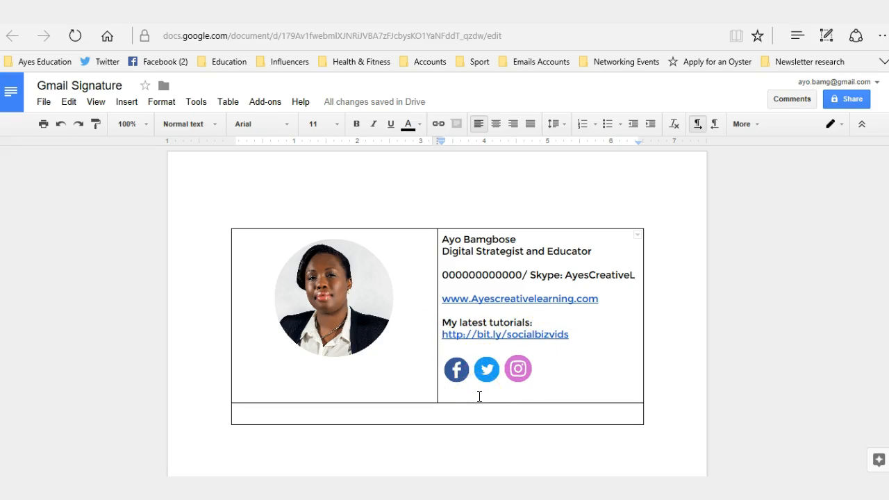
key("BackSpace")
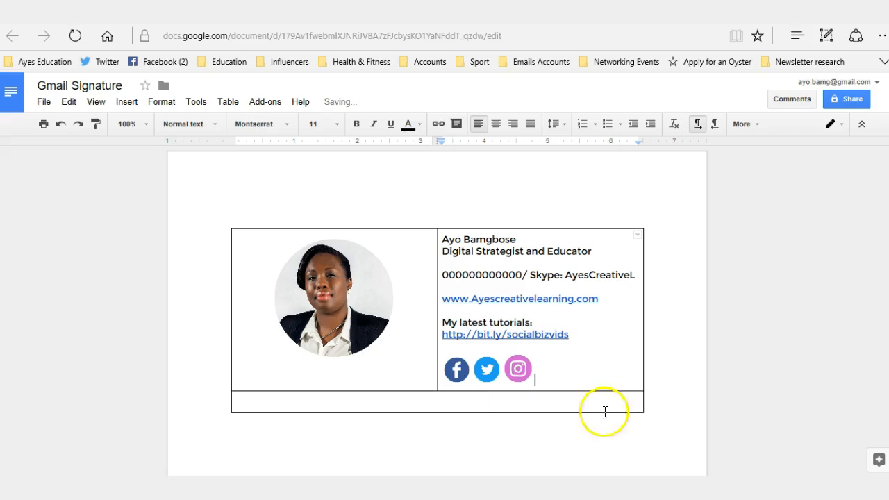
left_click(641, 433)
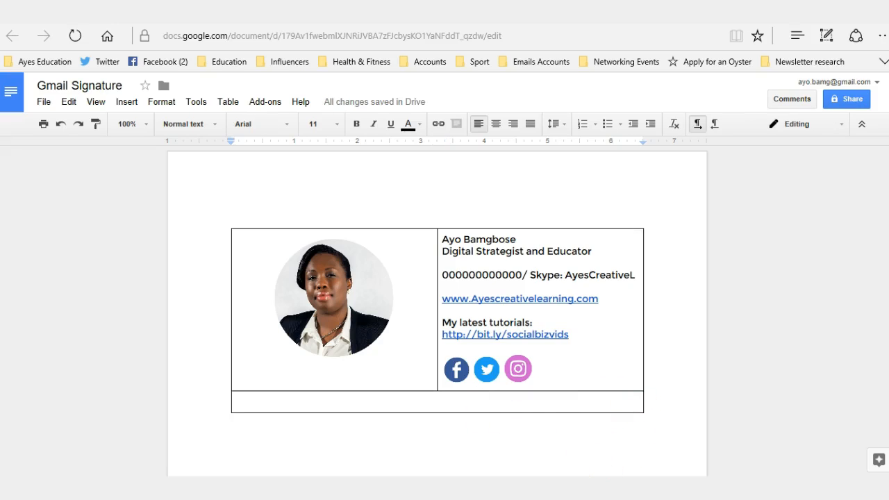
left_click(548, 371)
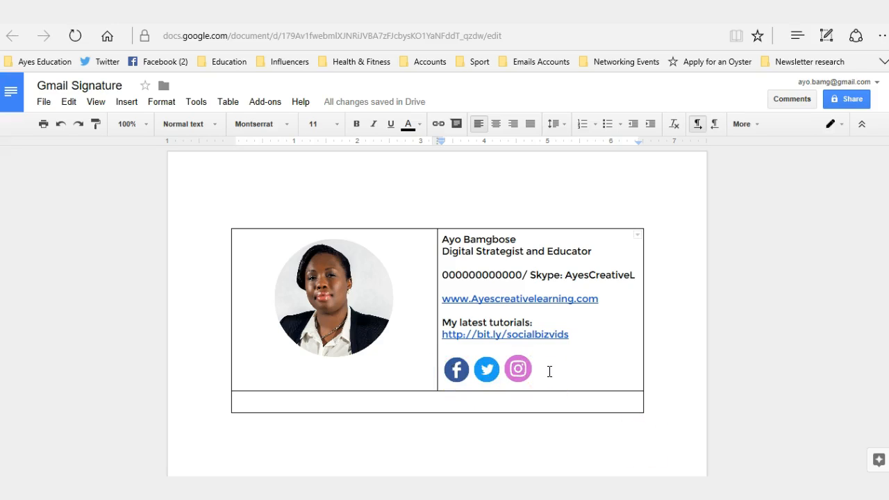
Shrink the Instagram icon slightly more to match the Facebook and Twitter icons, then deselect it.
left_click(456, 376)
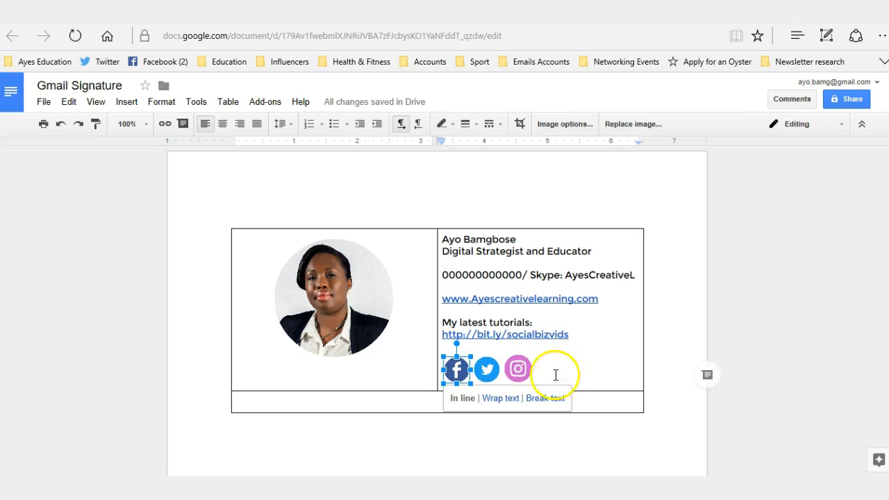
left_click(520, 370)
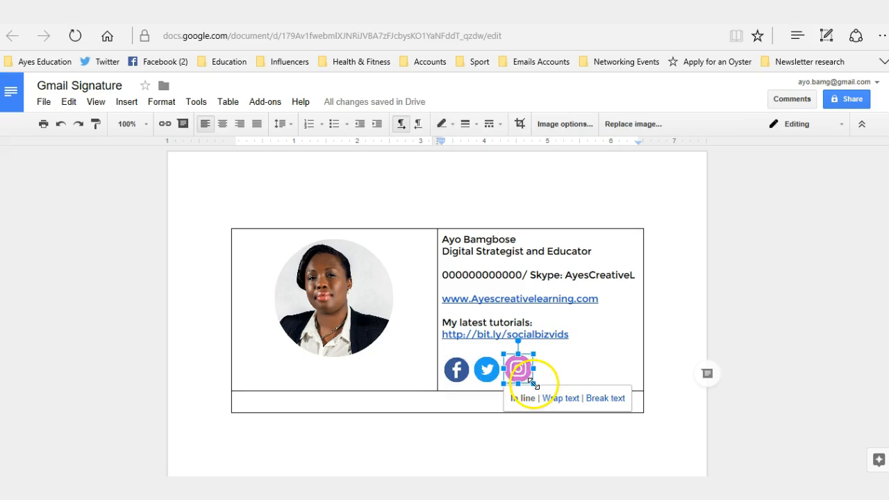
left_click_drag(534, 383, 532, 382)
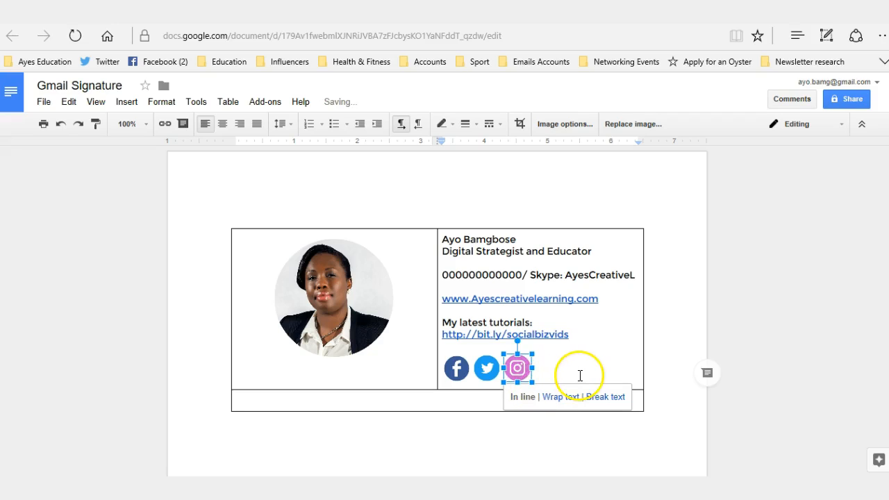
left_click(436, 462)
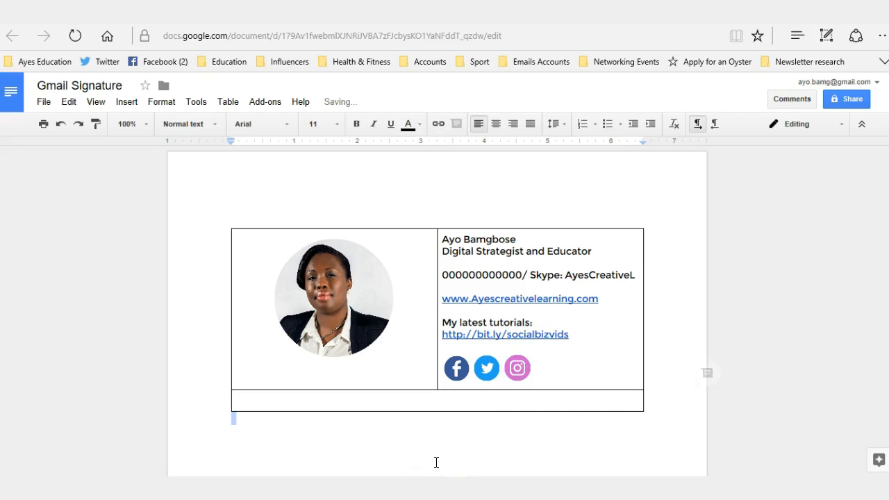
Link the Facebook icon to the pasted page address facebook.com/AyesCreativeLearning.
left_click(457, 368)
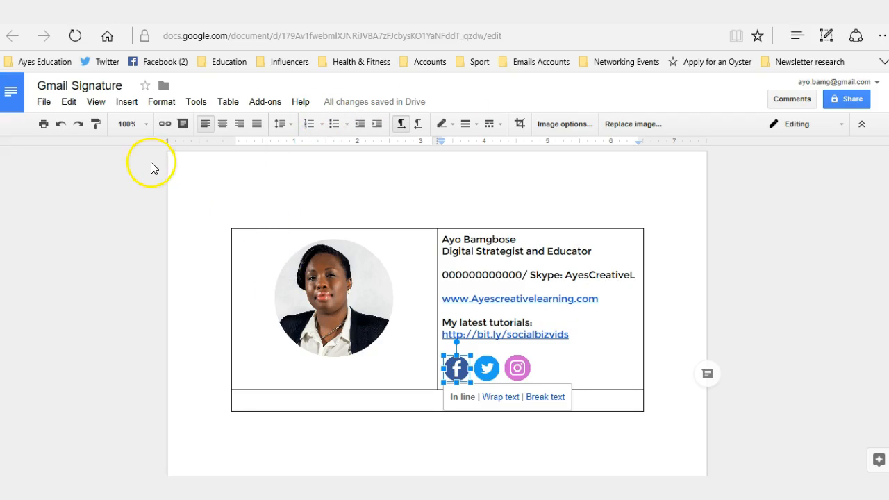
left_click(165, 125)
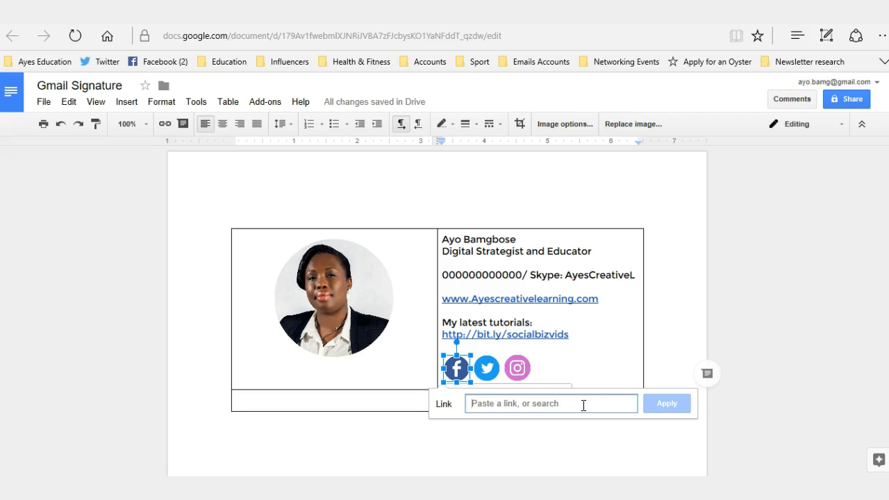
key("ctrl+v")
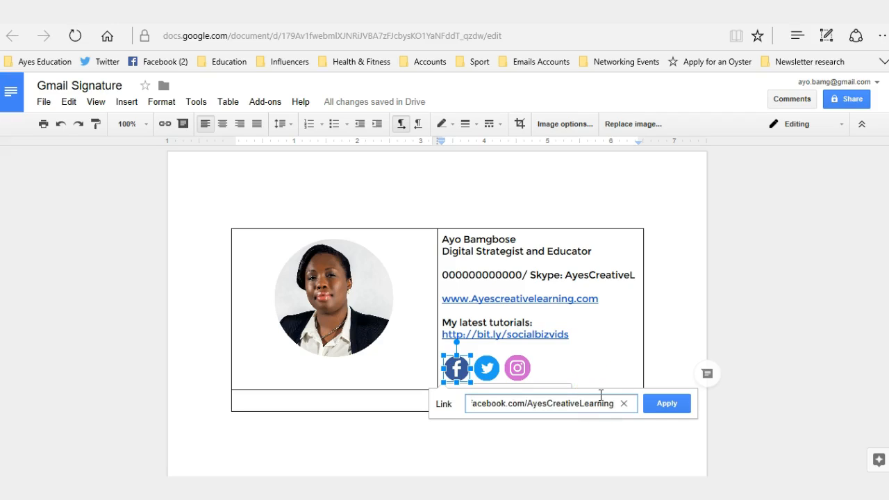
left_click(663, 413)
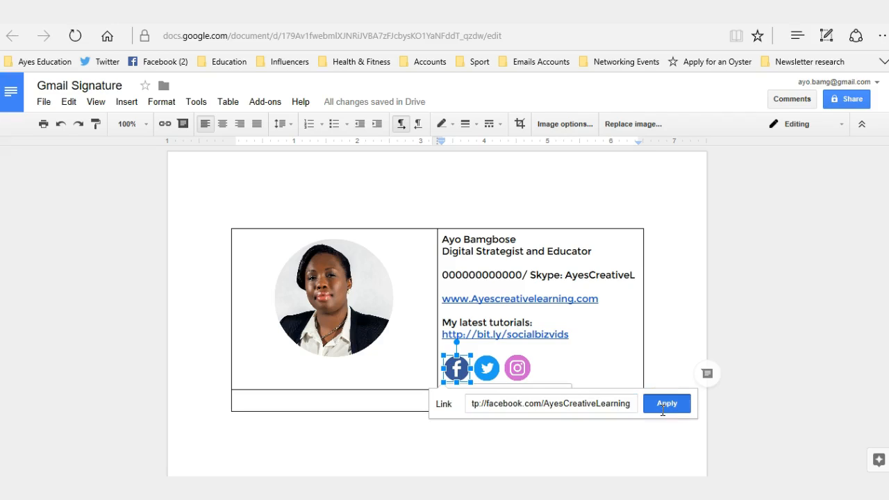
left_click(545, 452)
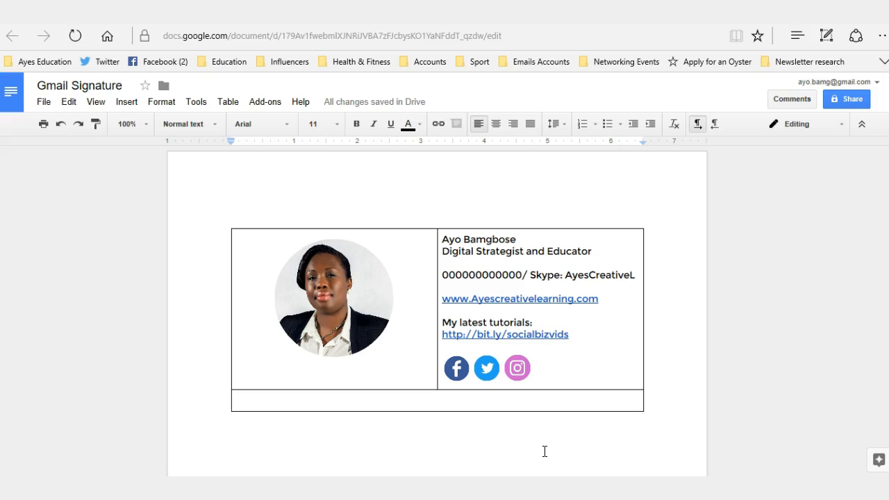
left_click(485, 373)
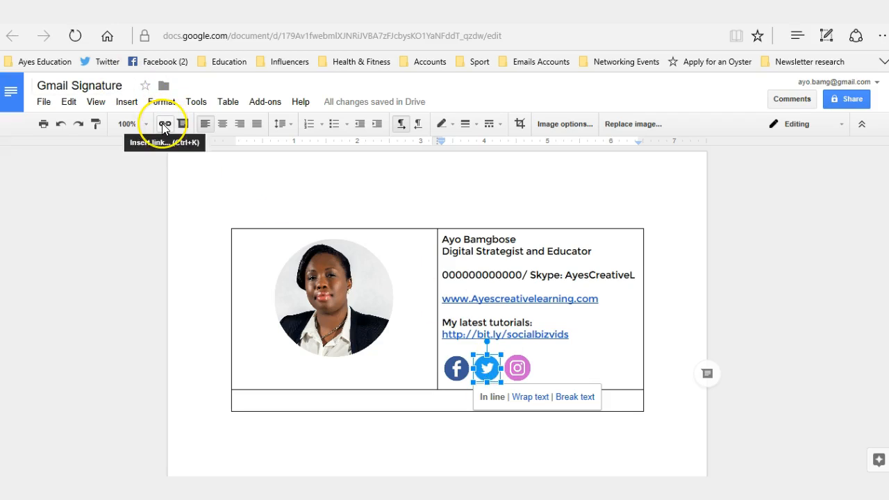
left_click(164, 125)
left_click(497, 402)
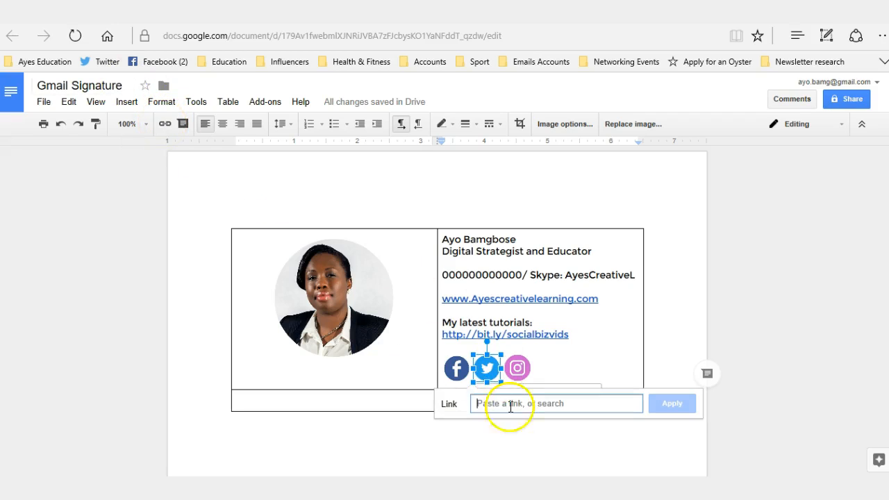
type("https://twitter.com/Ayescreative")
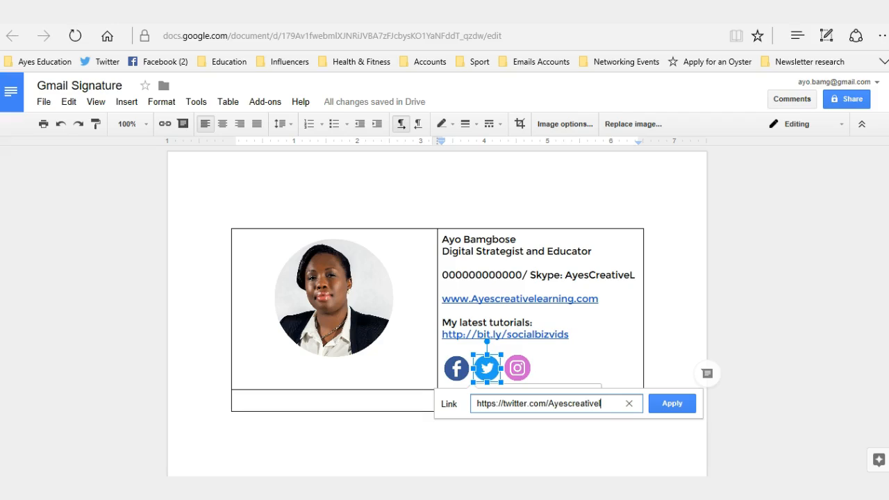
left_click(667, 405)
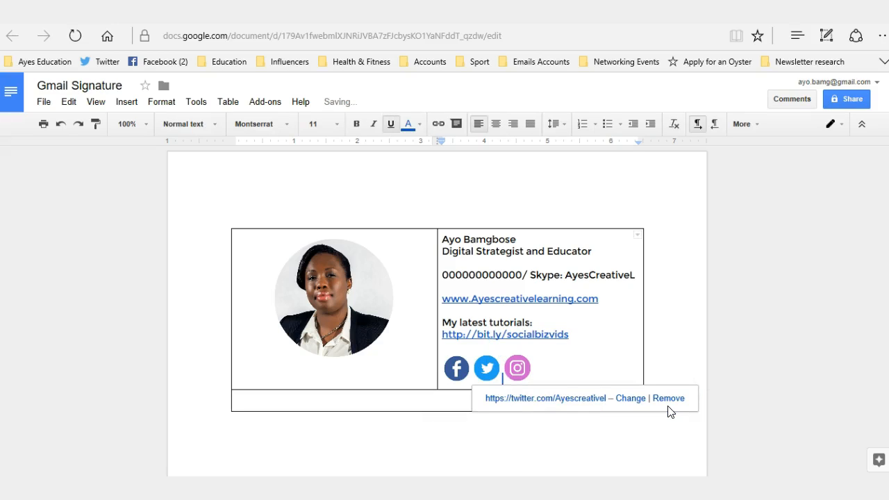
left_click(577, 461)
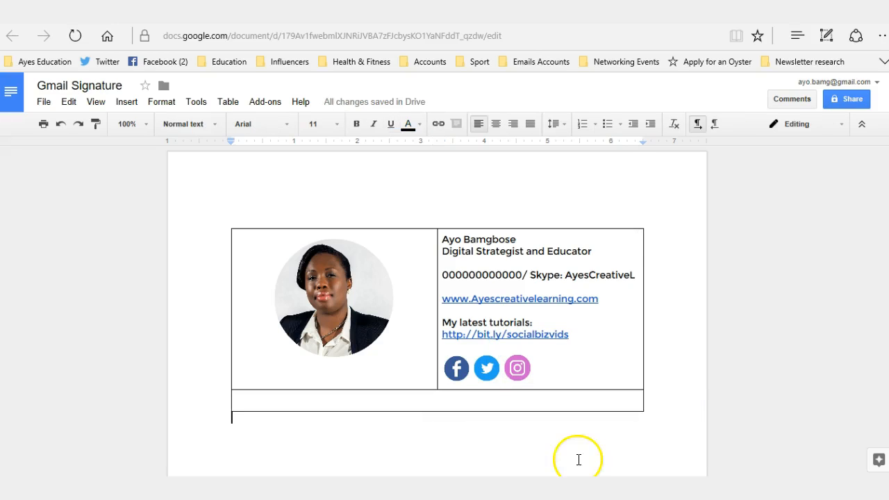
Link the Instagram icon to the pasted address instagram.com/ayes_creative_learning, and check the Facebook icon's link.
left_click(518, 374)
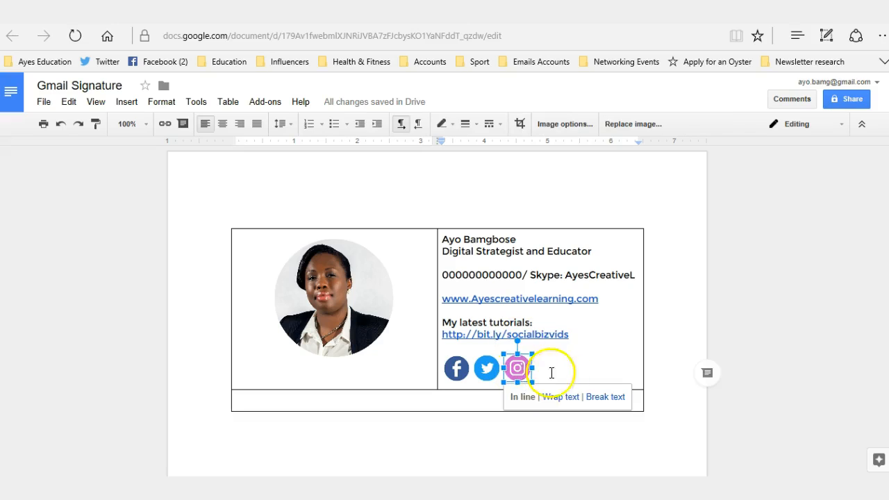
left_click(165, 124)
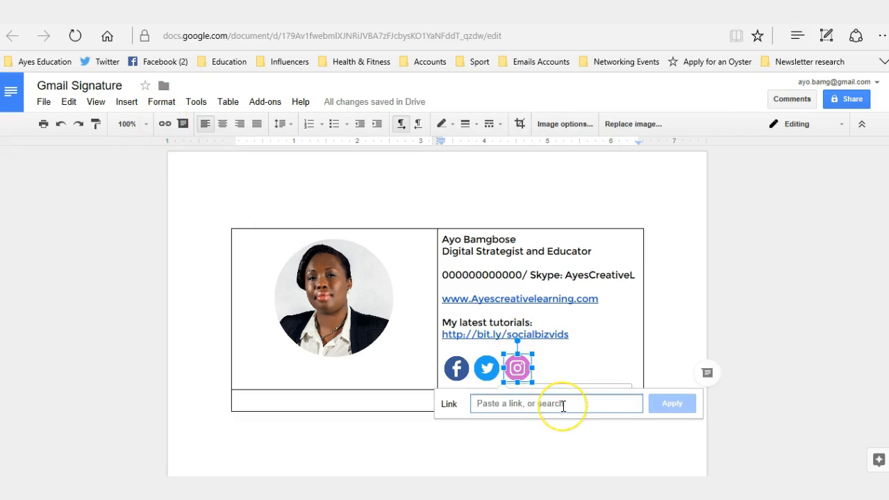
key("ctrl+v")
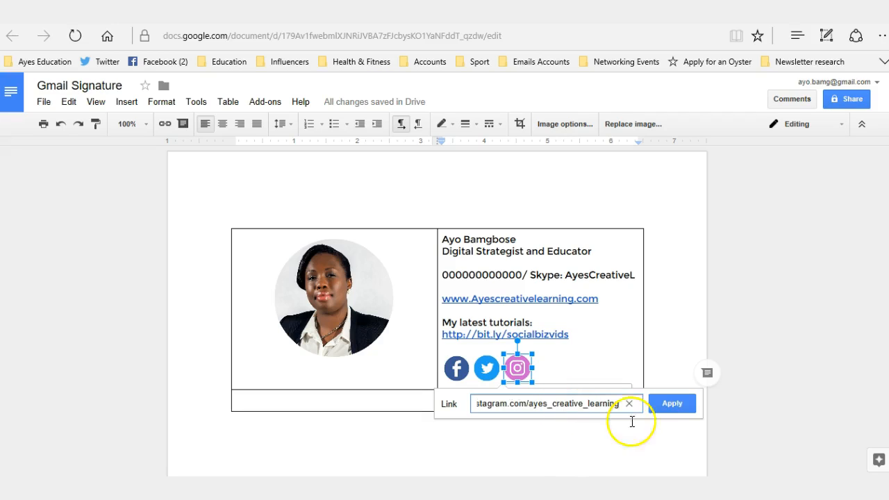
left_click(675, 403)
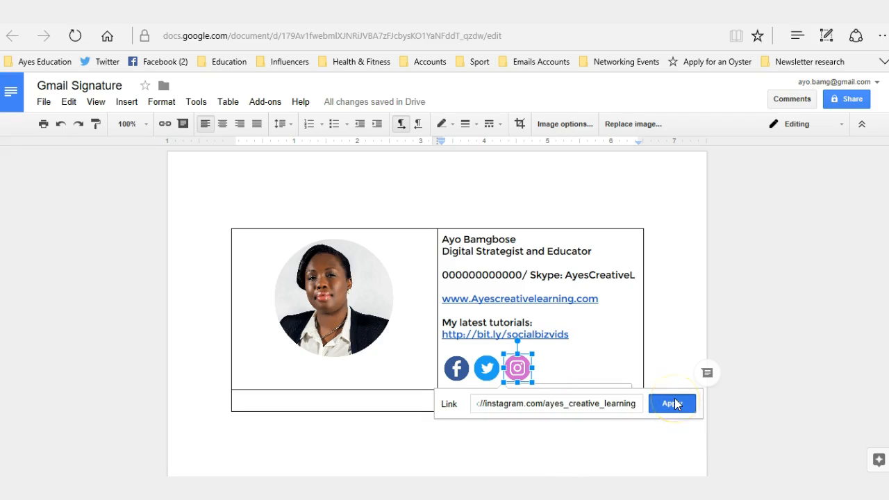
left_click(565, 441)
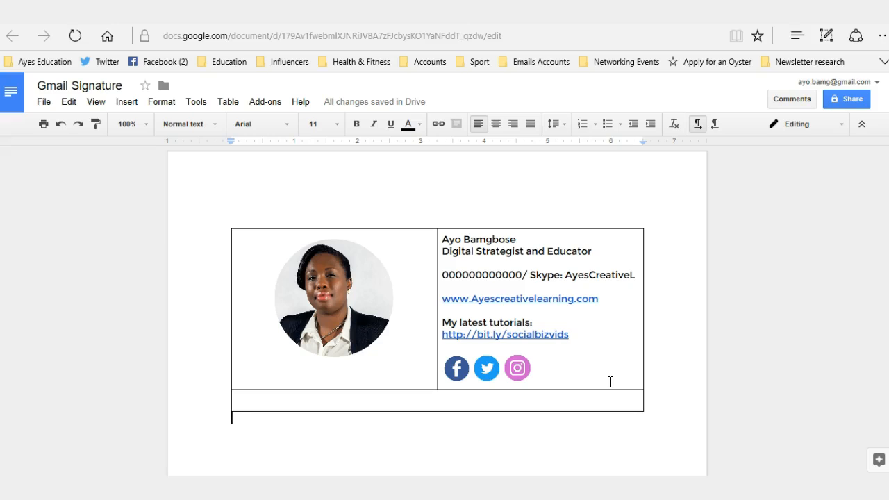
left_click(460, 368)
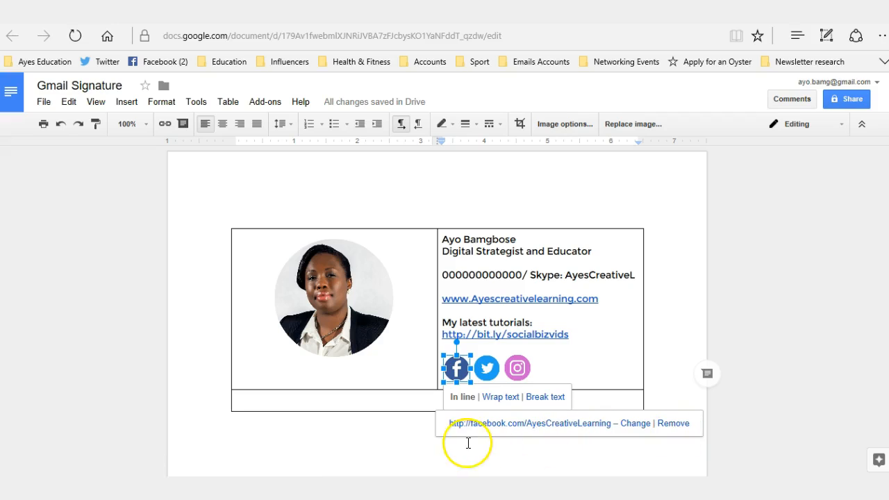
left_click(388, 444)
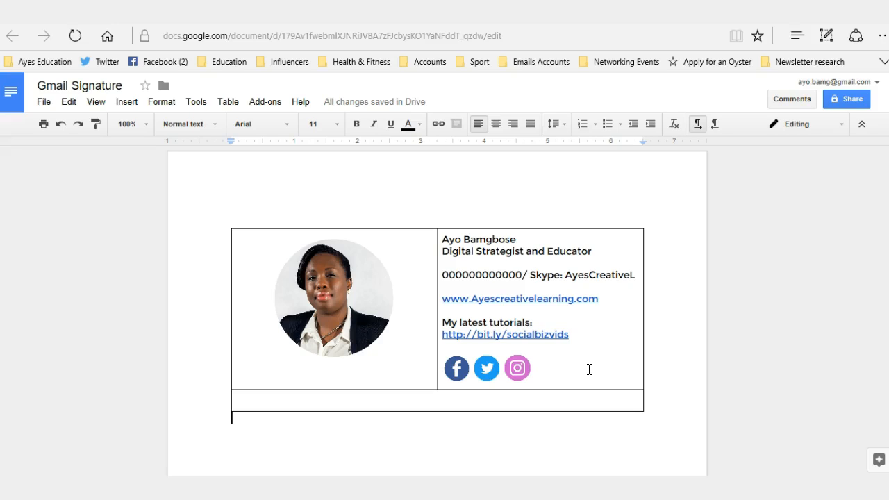
Set the line spacing of all the contact details, including the social media icons, to 1.15.
left_click_drag(566, 368, 442, 241)
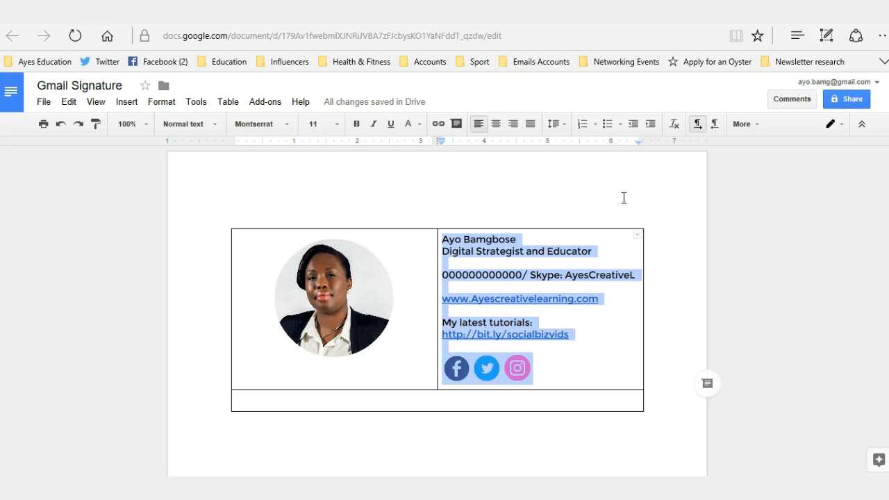
left_click(564, 125)
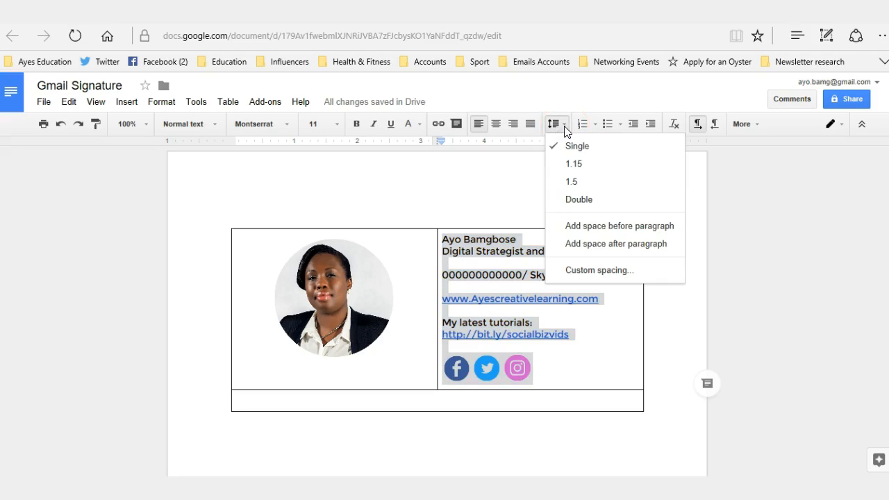
left_click(574, 165)
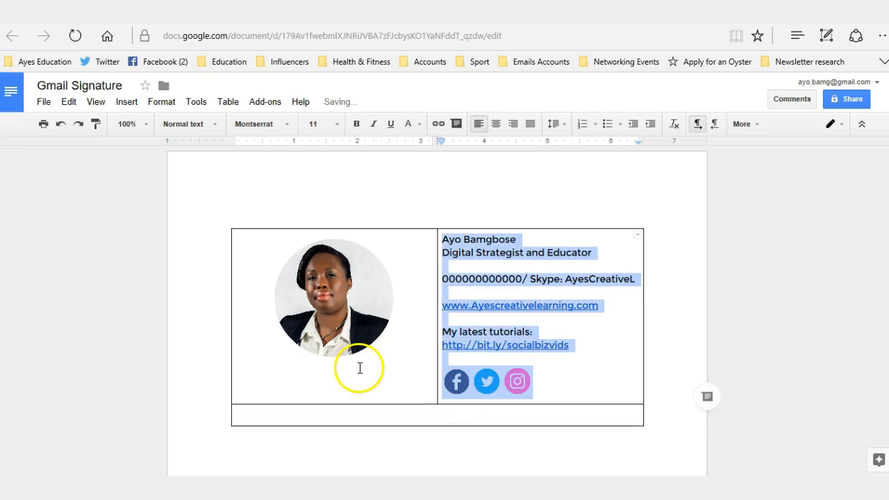
left_click(609, 327)
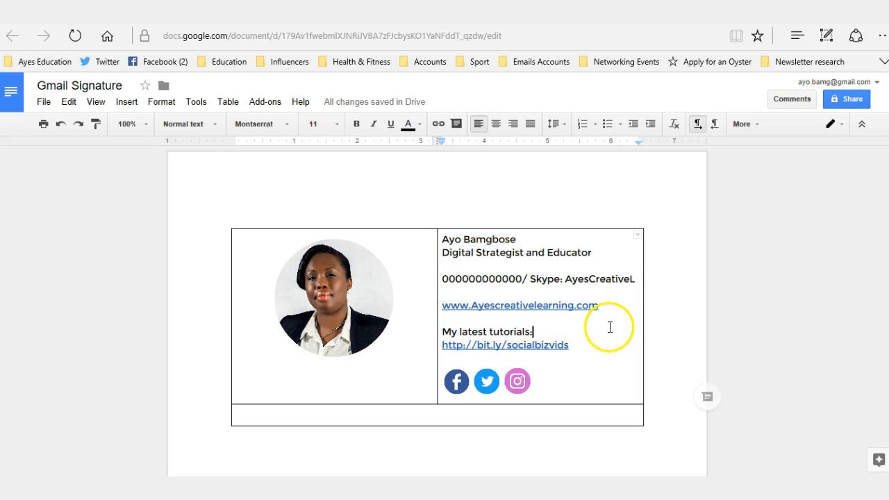
Delete the empty lines above the phone and Skype line, the website link and the "My latest tutorials:" line.
left_click(443, 281)
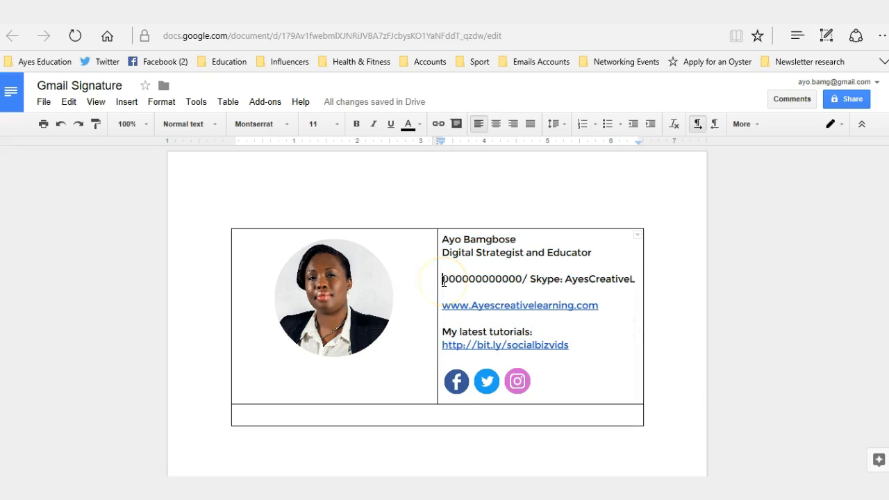
key("BackSpace")
left_click(443, 286)
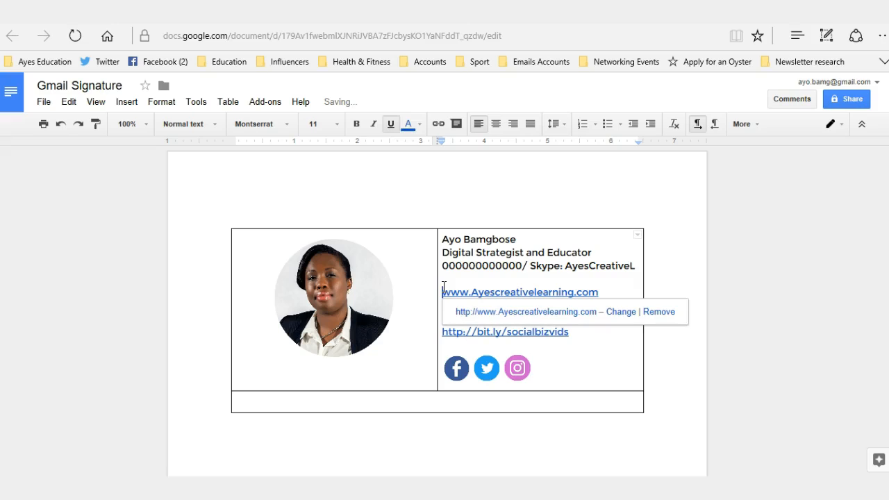
key("BackSpace")
left_click(619, 368)
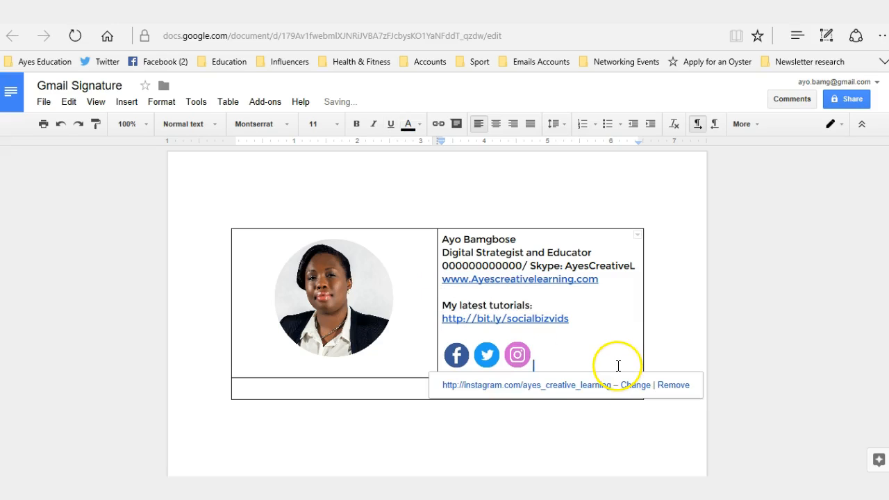
left_click(443, 305)
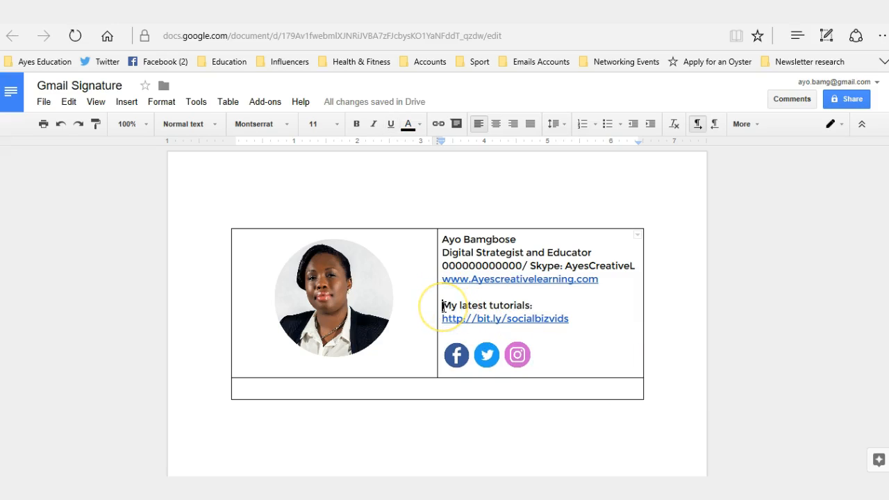
key("BackSpace")
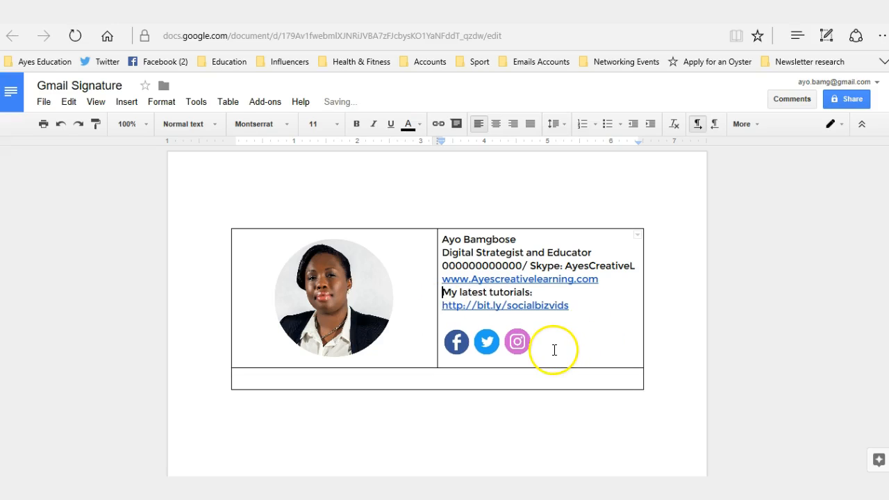
Set the line spacing of the whole contact details cell to 1.5 and clear the selection.
left_click_drag(551, 352, 471, 230)
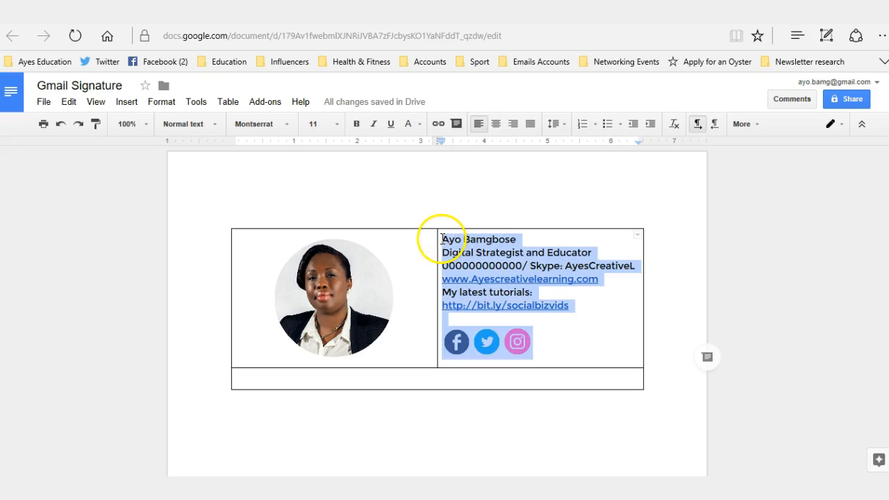
left_click(566, 129)
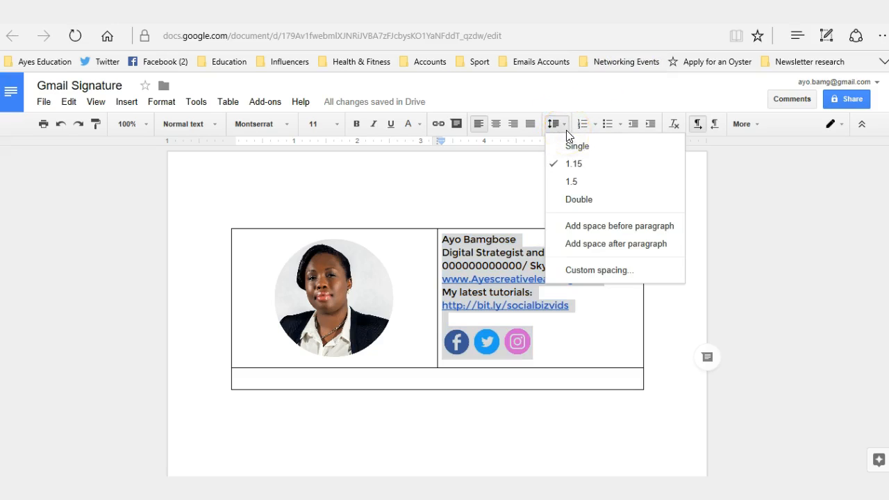
left_click(576, 181)
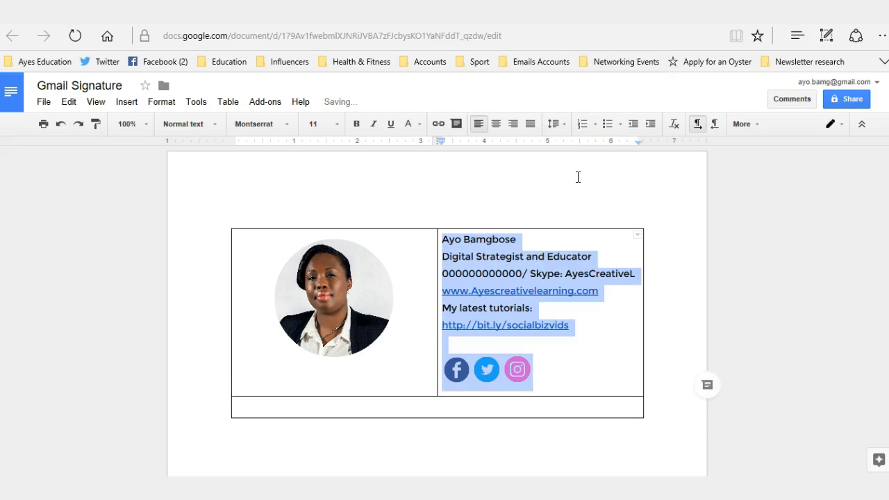
left_click(687, 325)
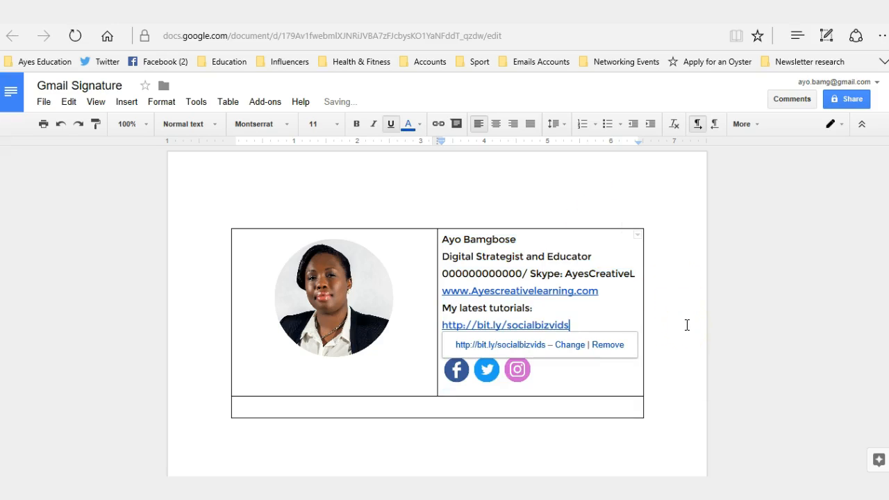
left_click(586, 437)
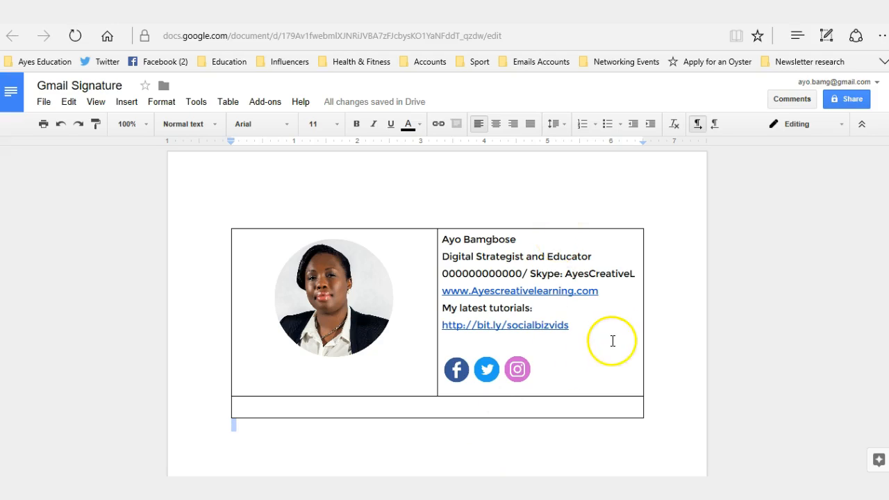
left_click(587, 390)
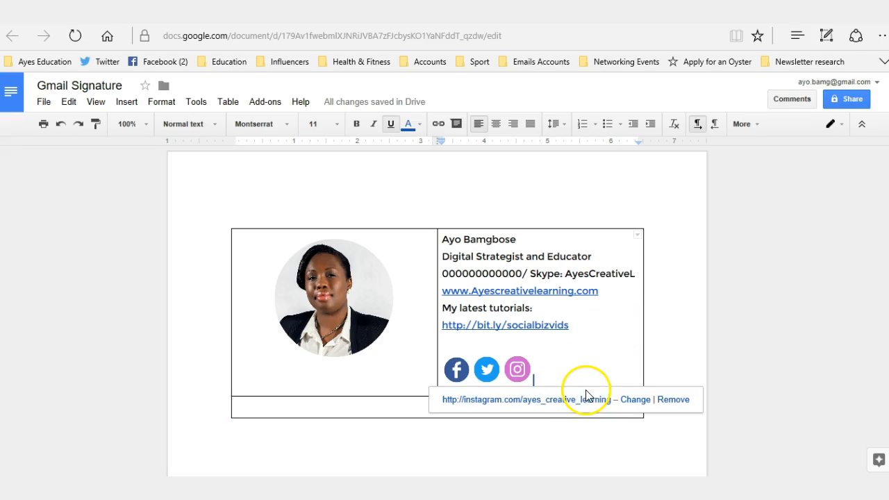
left_click(394, 462)
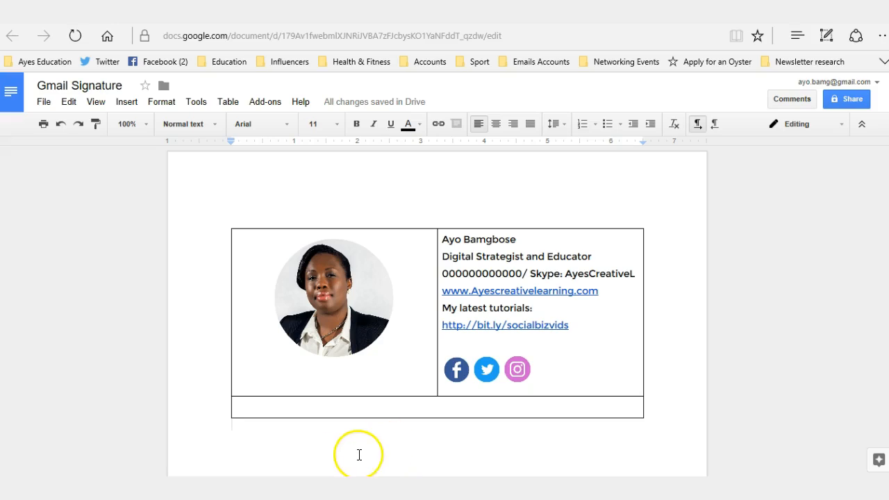
Enter the quote "The digital world is not scary, let me show you" in the merged cell below the portrait and contact details.
left_click(328, 403)
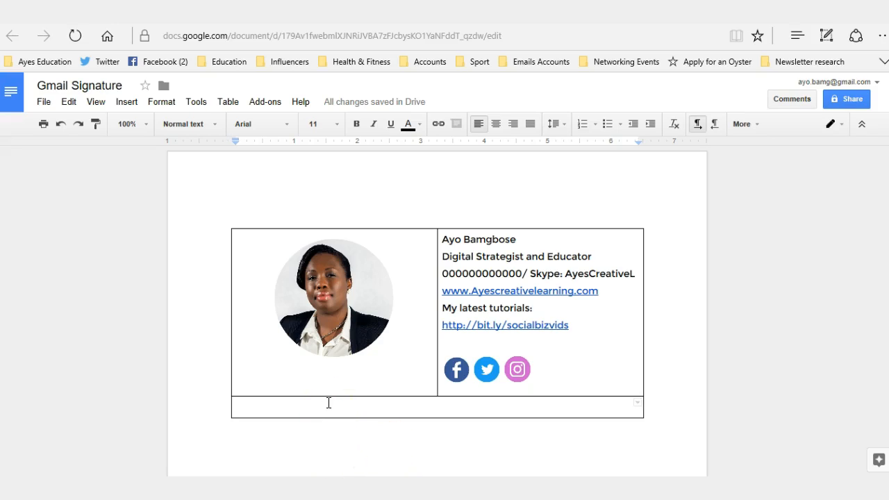
type("\"")
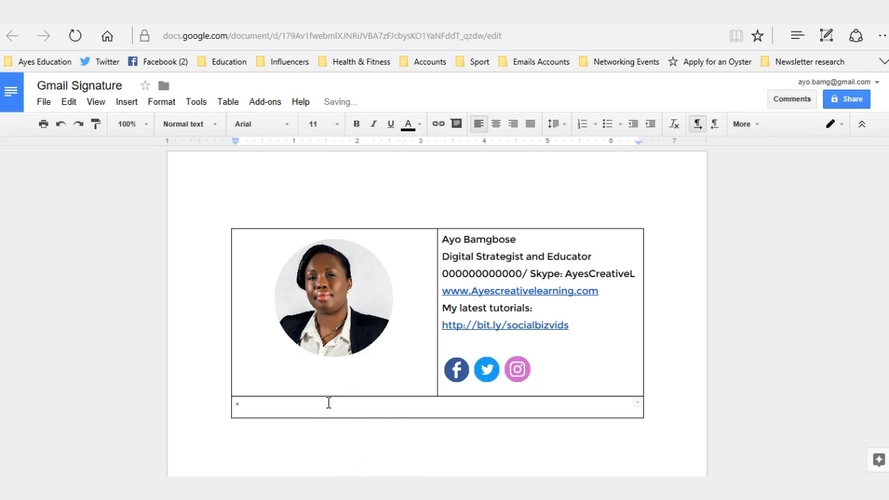
type("Th")
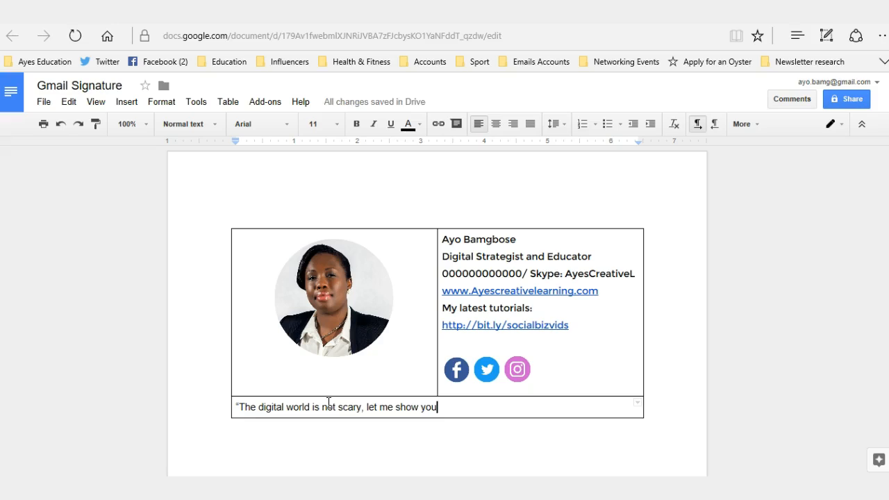
type("\"")
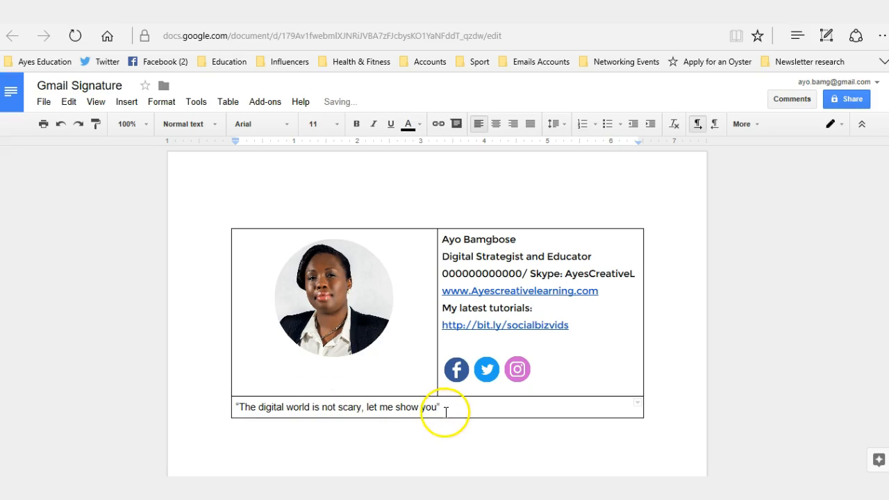
Format the quote in italics with the Montserrat font.
left_click_drag(446, 406, 232, 408)
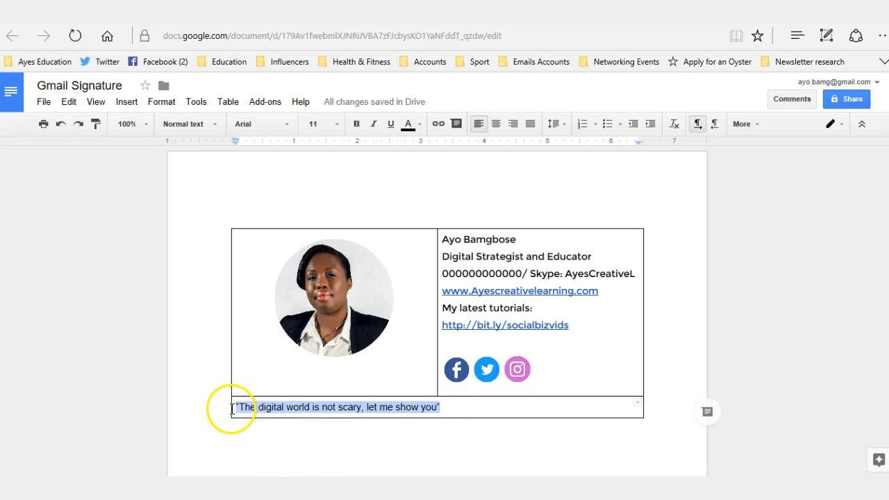
left_click(374, 124)
left_click(286, 124)
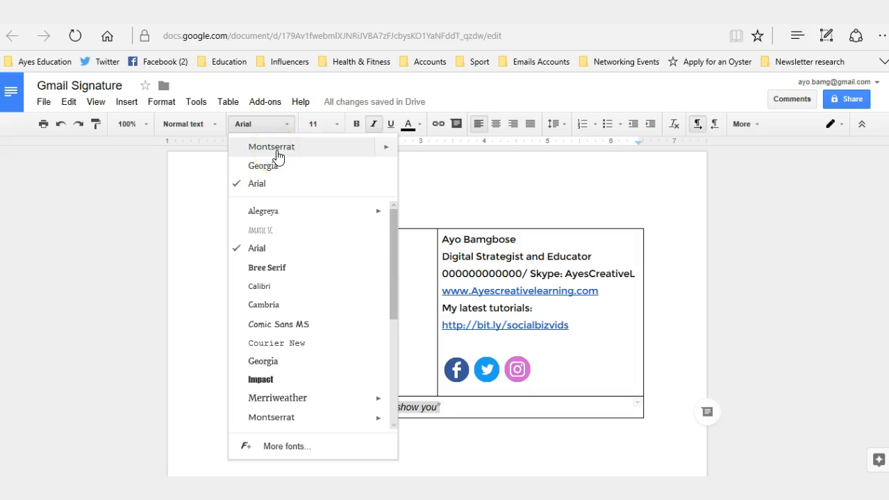
left_click(277, 149)
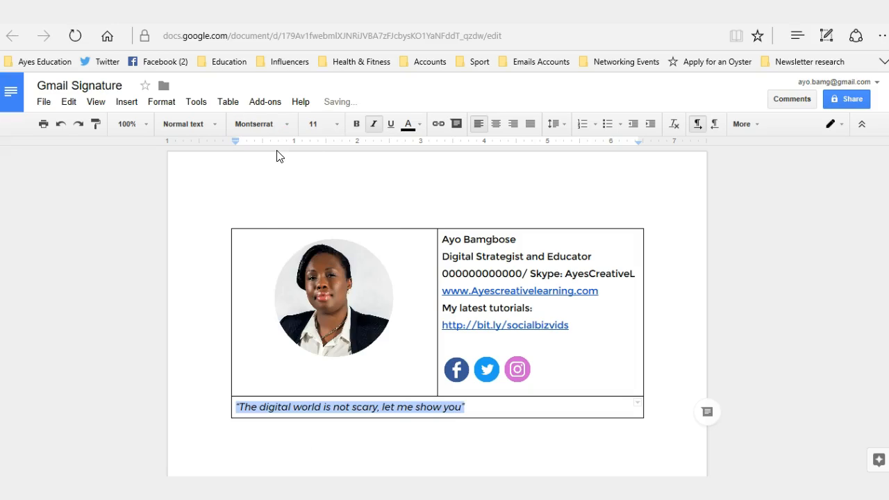
Make the name on the first line of the contact details bold.
left_click(664, 268)
left_click(599, 445)
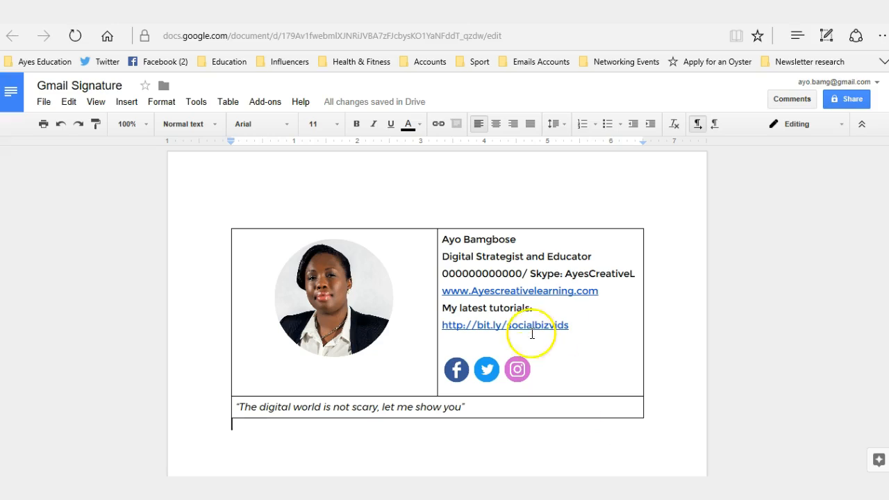
left_click_drag(538, 240, 438, 236)
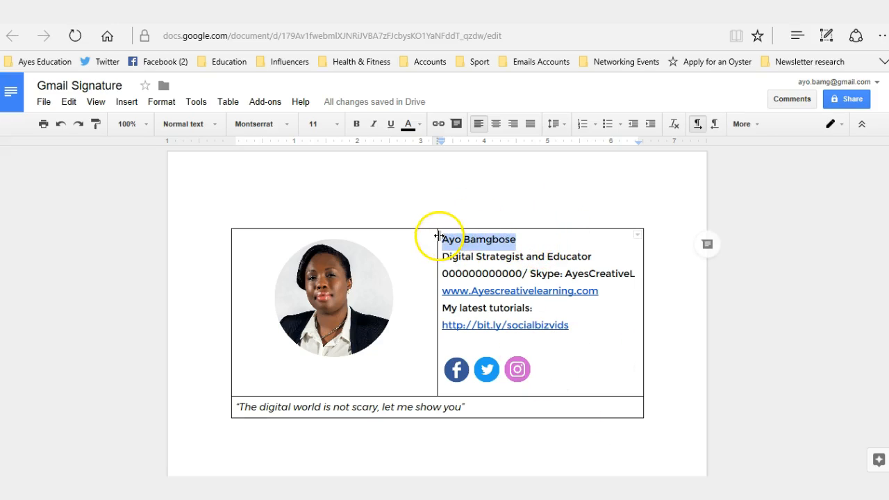
left_click(356, 125)
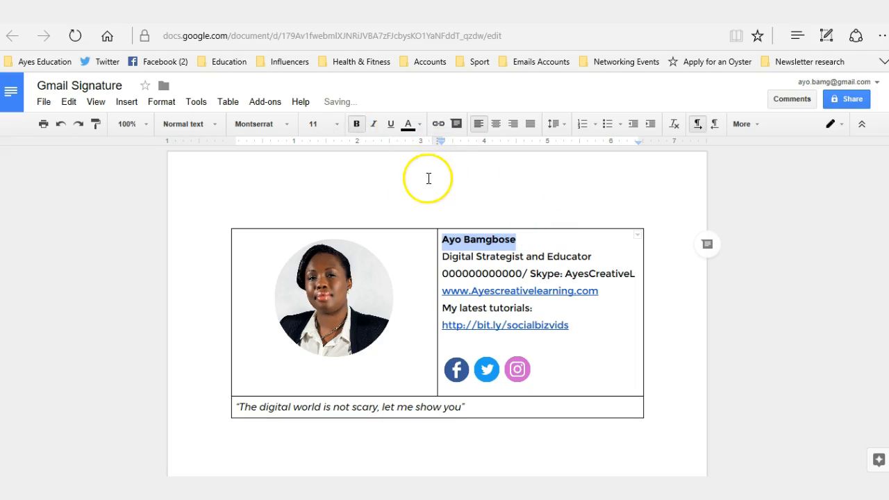
Set the name's text colour to the custom hex value 00bfbf.
left_click(422, 123)
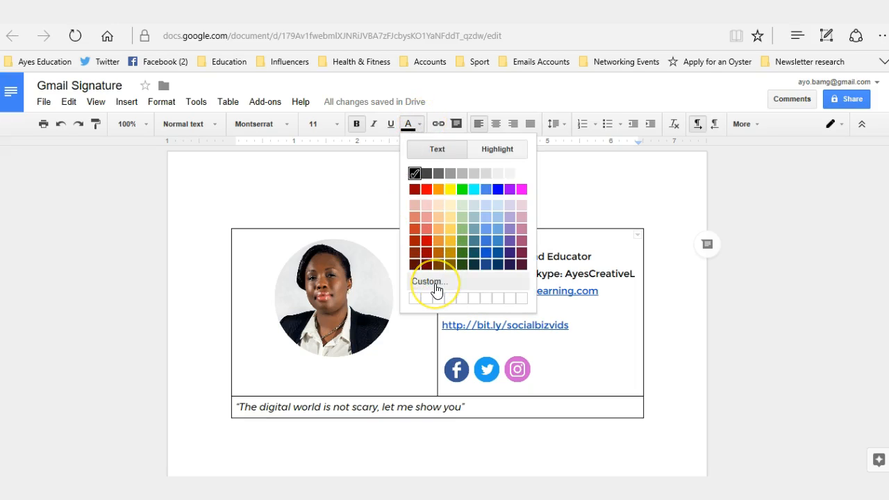
left_click(436, 284)
left_click(459, 215)
left_click_drag(460, 216, 423, 217)
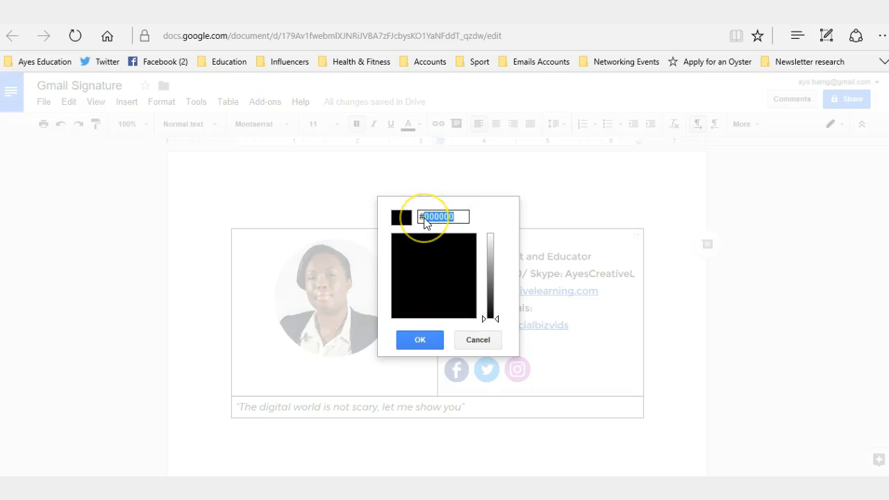
type("00bfbf")
left_click(433, 340)
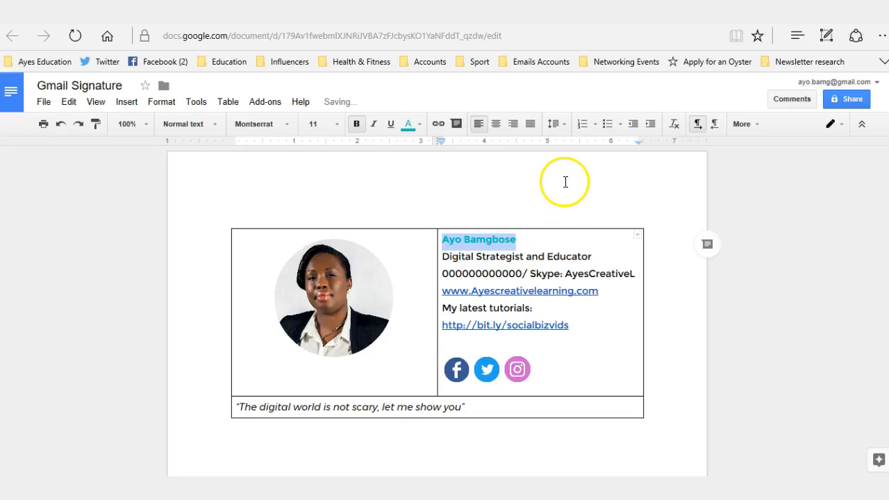
Set the text colour of the website link to the custom hex value ff7f00 and clear the selection.
left_click(588, 293)
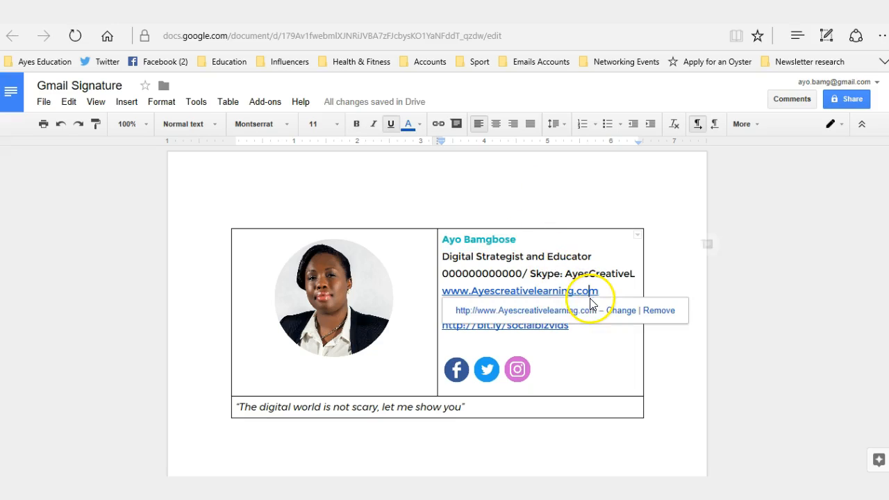
left_click(601, 354)
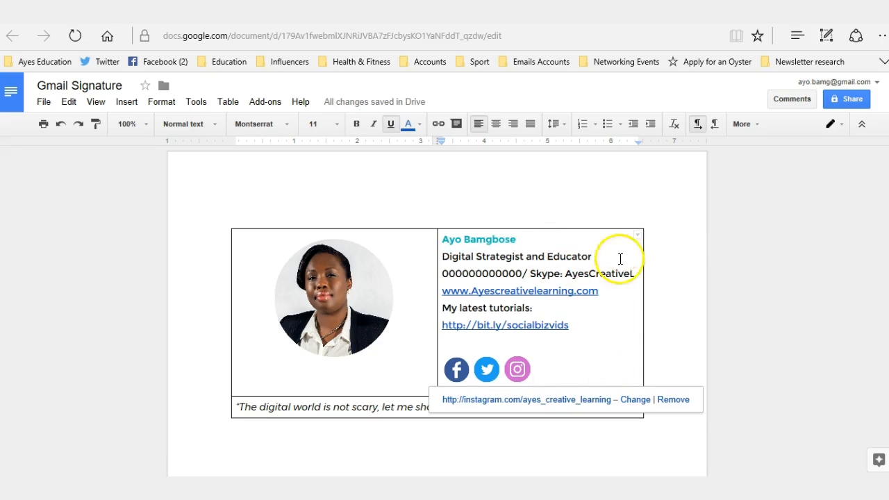
left_click_drag(611, 289, 441, 292)
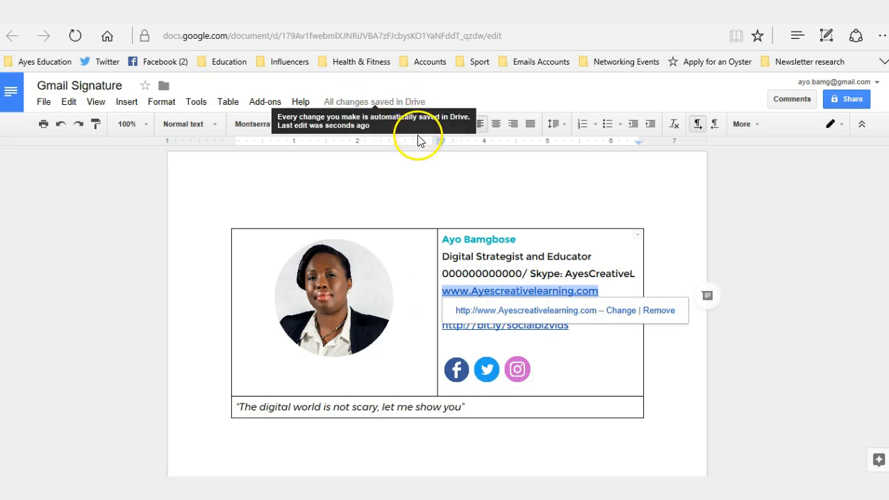
left_click(416, 125)
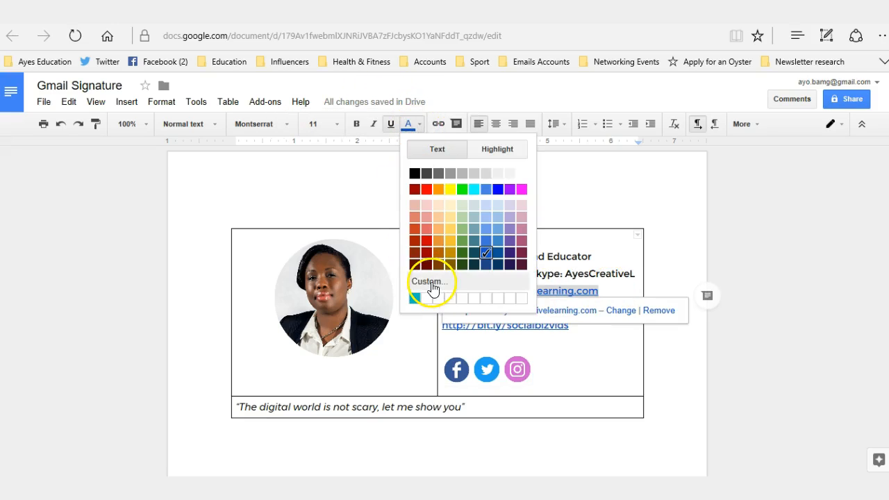
left_click(427, 282)
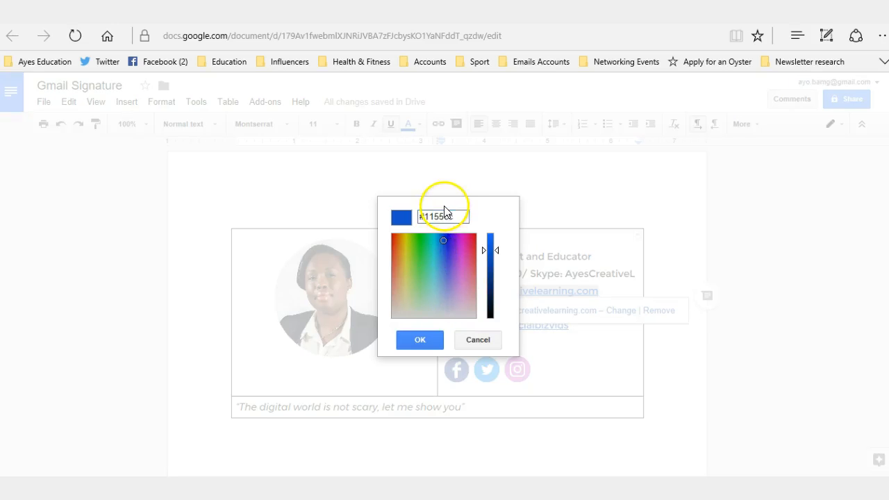
left_click_drag(456, 217, 426, 216)
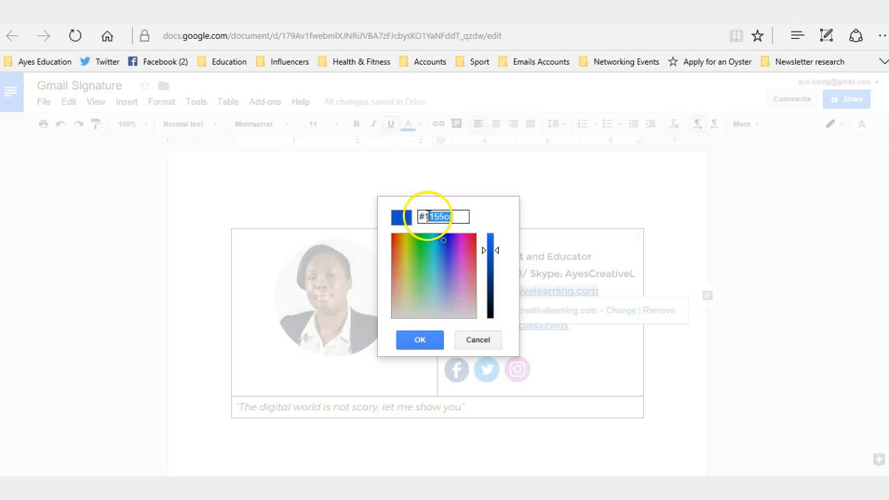
type("ff7f00")
left_click(421, 340)
left_click(576, 362)
Apply the saved custom orange text colour to the latest tutorials link and clear the selection.
left_click_drag(570, 325, 445, 326)
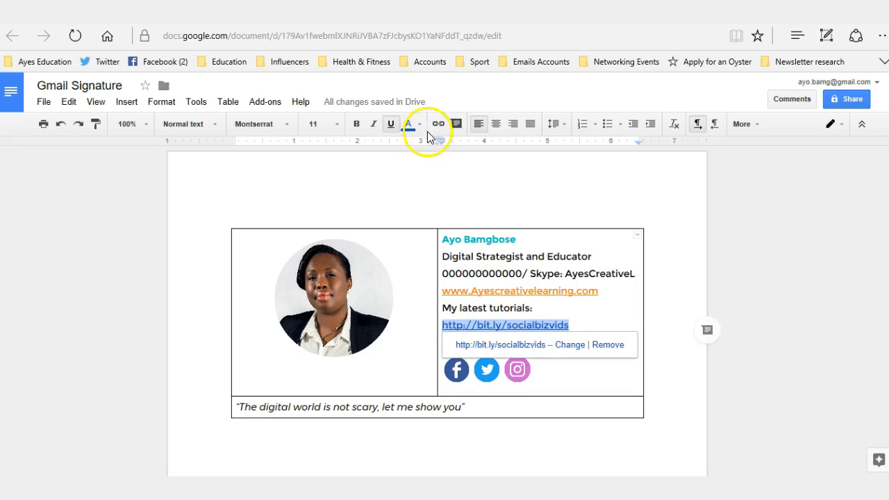
left_click(418, 124)
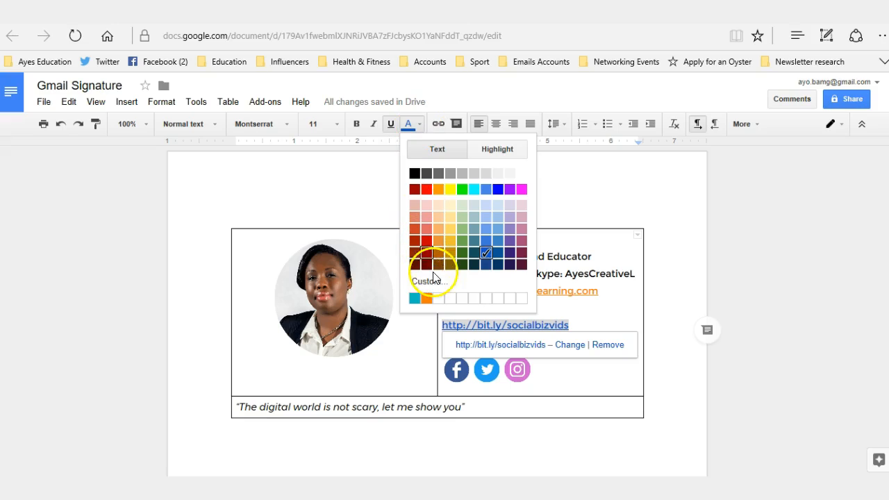
left_click(426, 299)
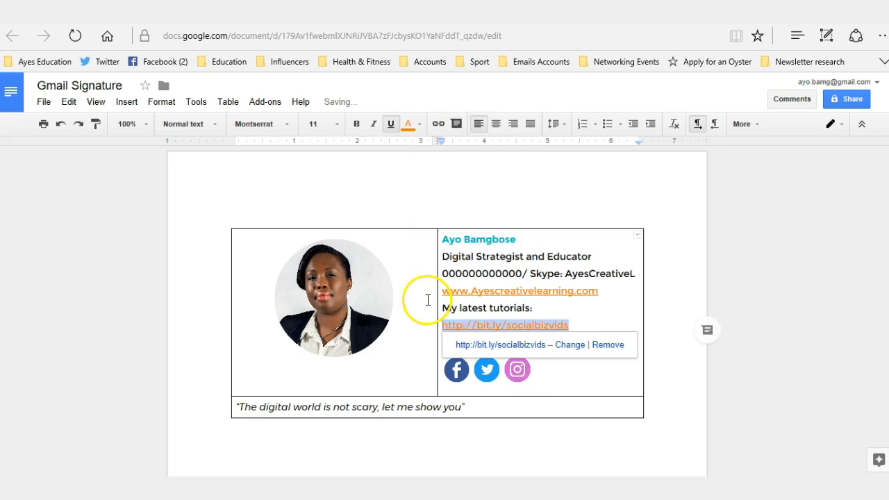
left_click(574, 437)
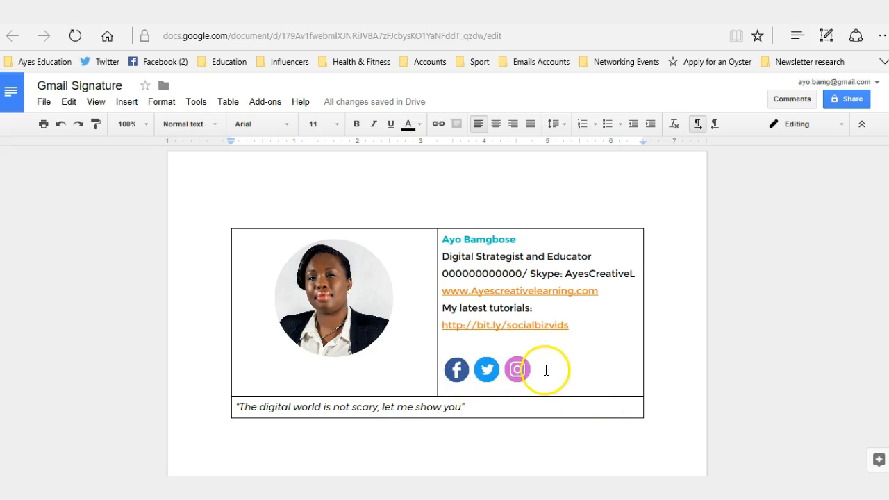
left_click(513, 368)
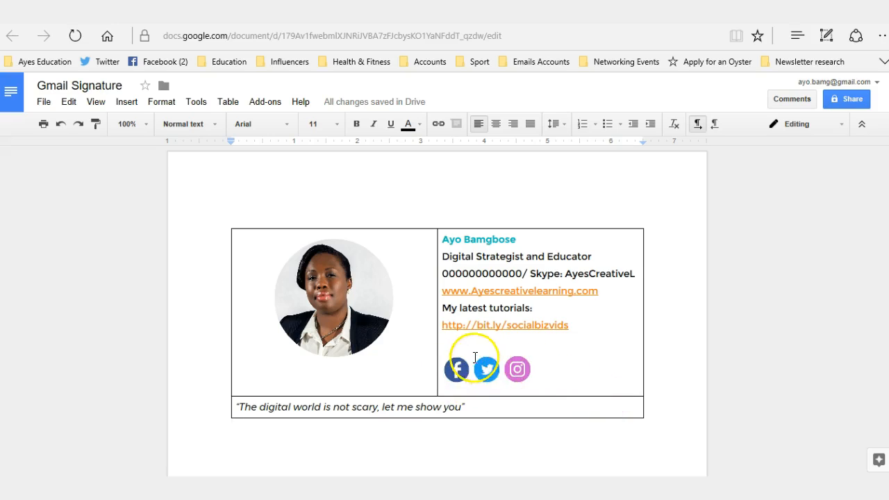
left_click_drag(454, 326, 441, 238)
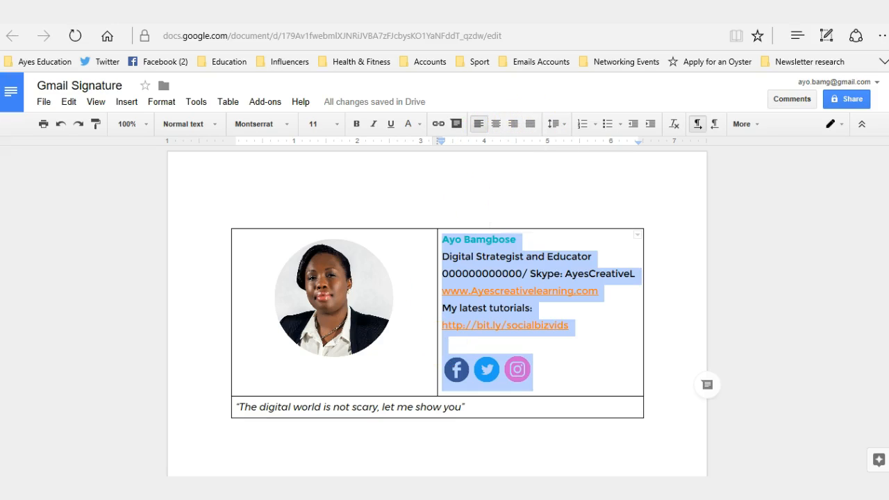
left_click(418, 459)
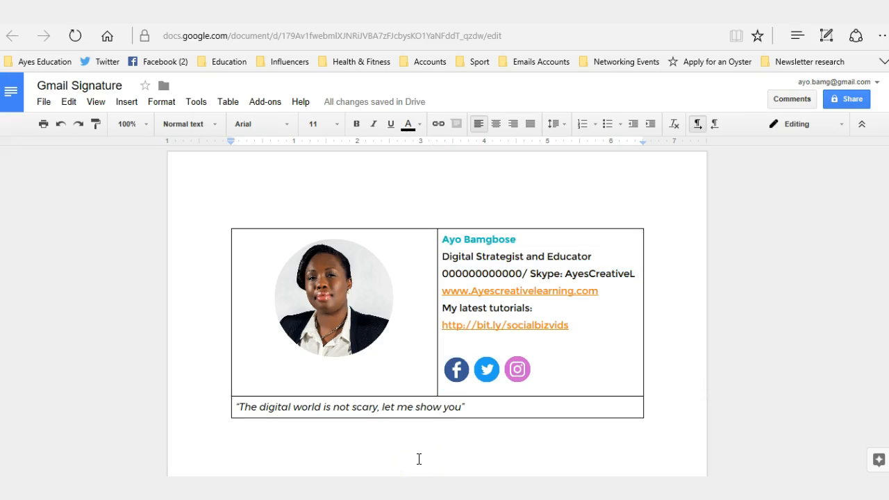
left_click(346, 318)
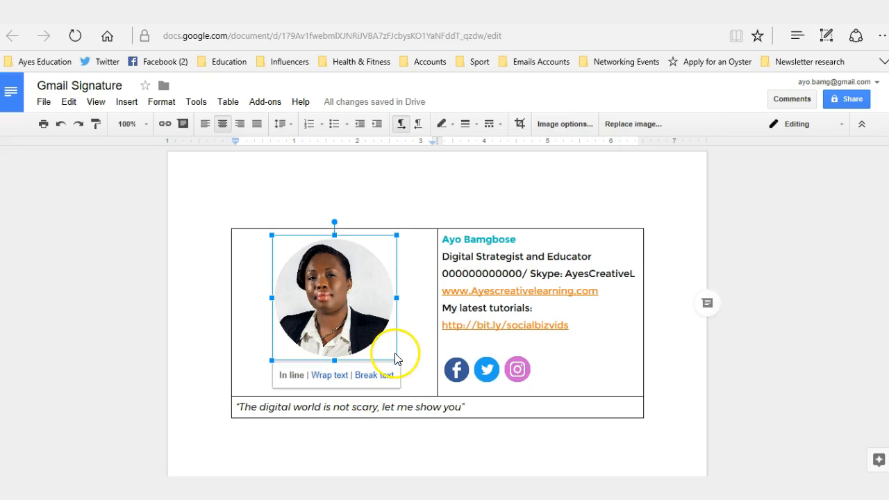
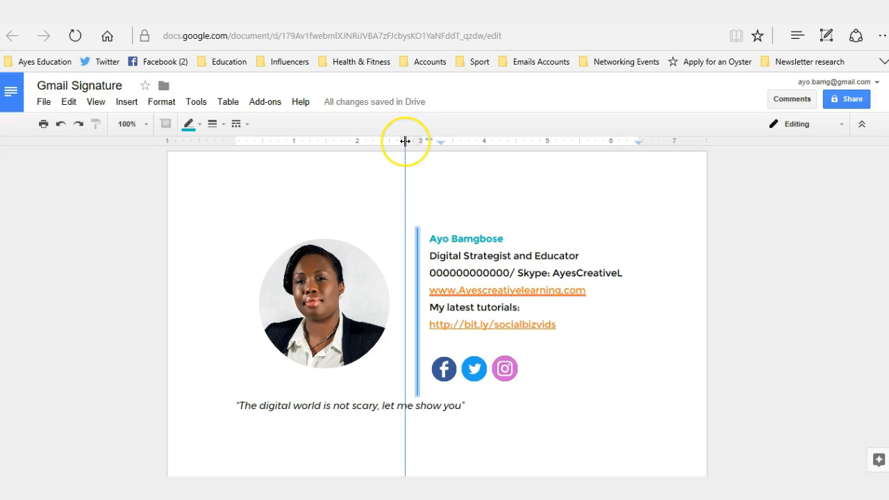
Reposition the column divider between the portrait and the contact details to just short of the 3-inch ruler mark.
left_click(665, 372)
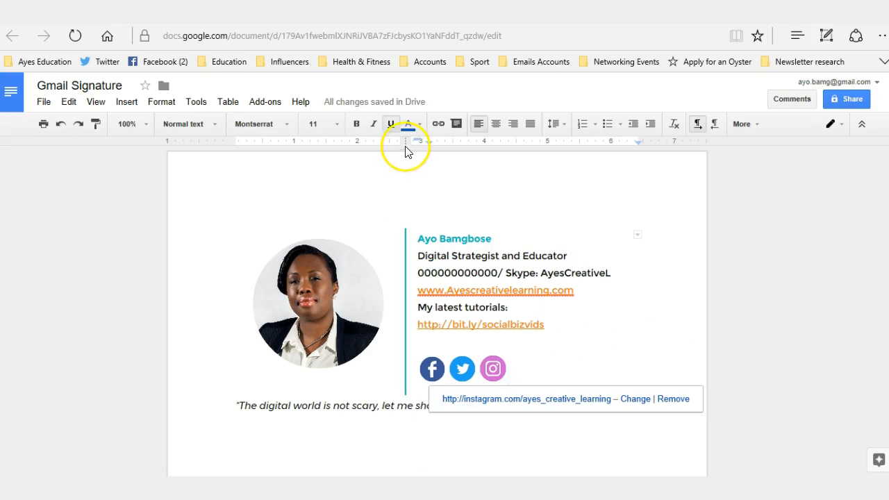
left_click_drag(405, 141, 422, 141)
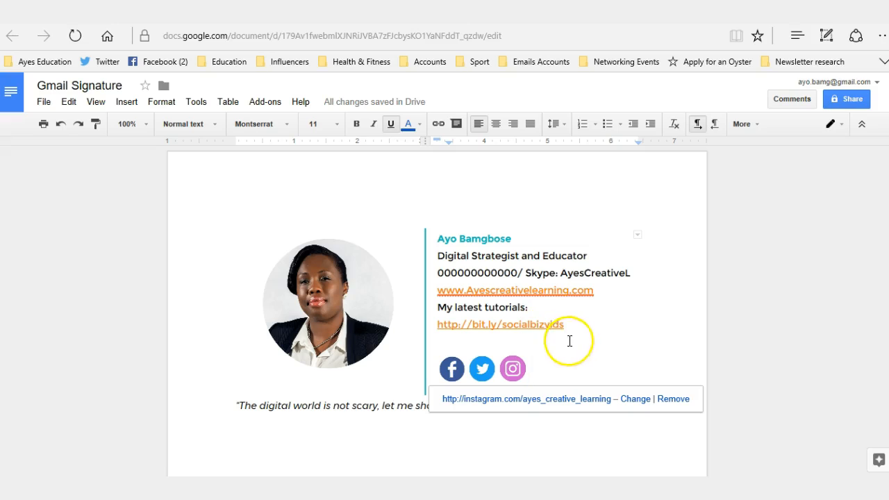
left_click(493, 443)
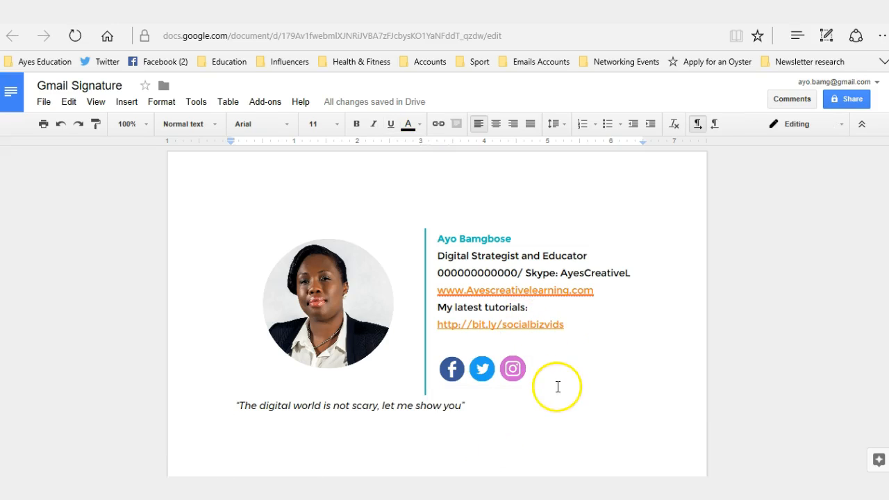
mouse_move(560, 393)
left_mouse_down()
mouse_move(516, 306)
mouse_move(448, 236)
mouse_move(423, 234)
mouse_move(433, 237)
left_mouse_up()
left_click(558, 427)
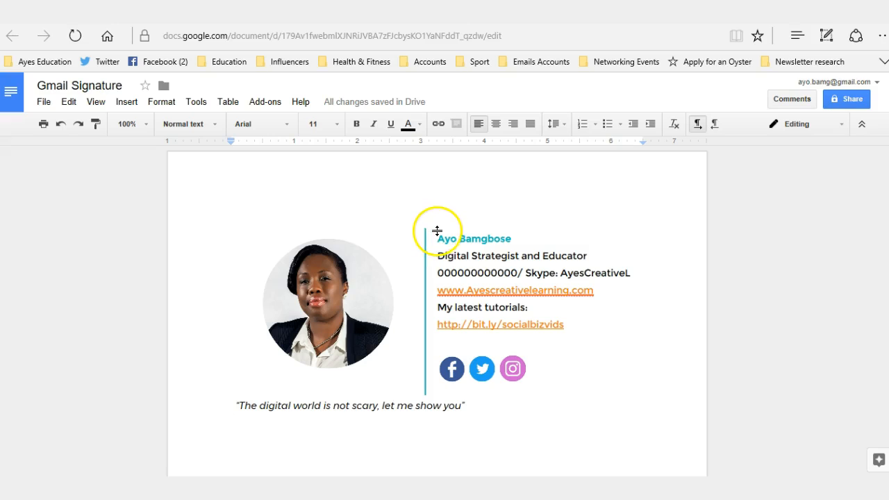
mouse_move(437, 238)
left_mouse_down()
mouse_move(545, 333)
mouse_move(575, 382)
left_mouse_up()
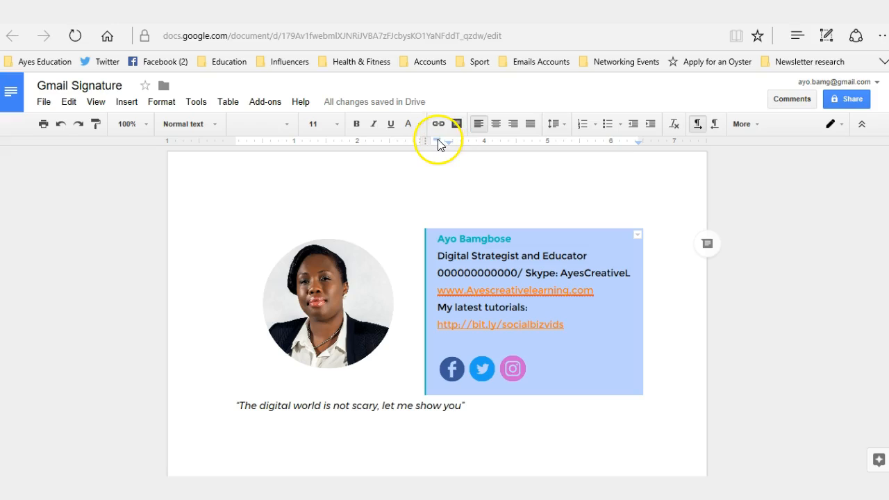
left_click_drag(422, 141, 411, 140)
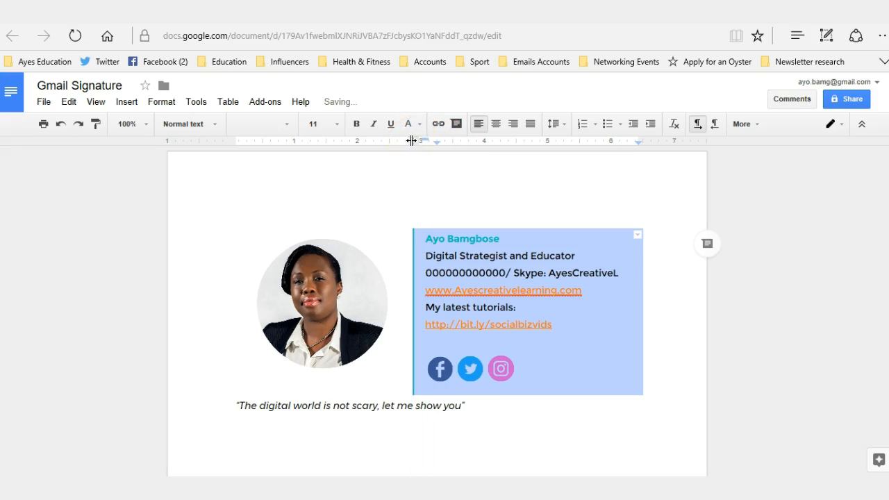
left_click(573, 456)
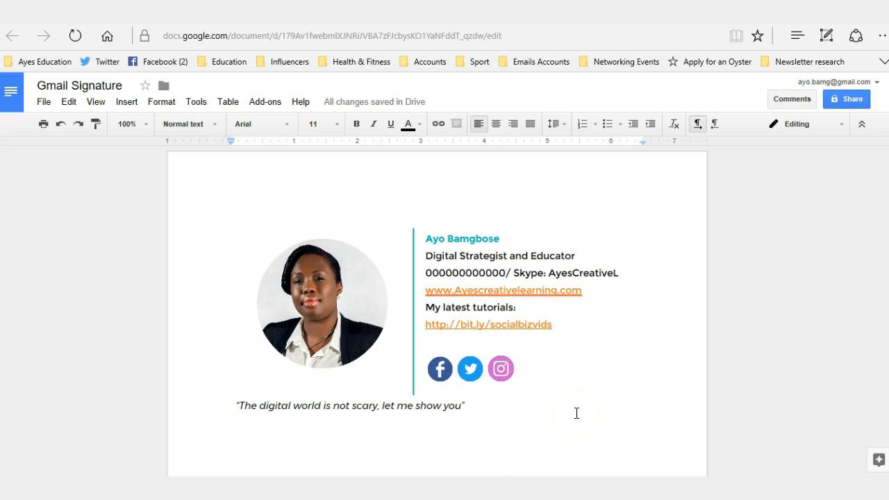
Copy the whole signature from the document, replace the existing signature in Gmail's general settings with it, and delete the empty line below the quote.
key("ctrl+a")
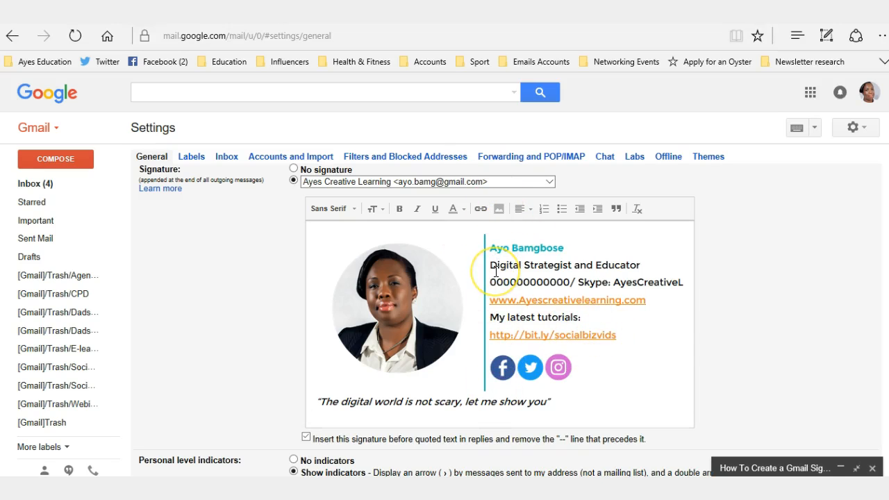
left_click(591, 400)
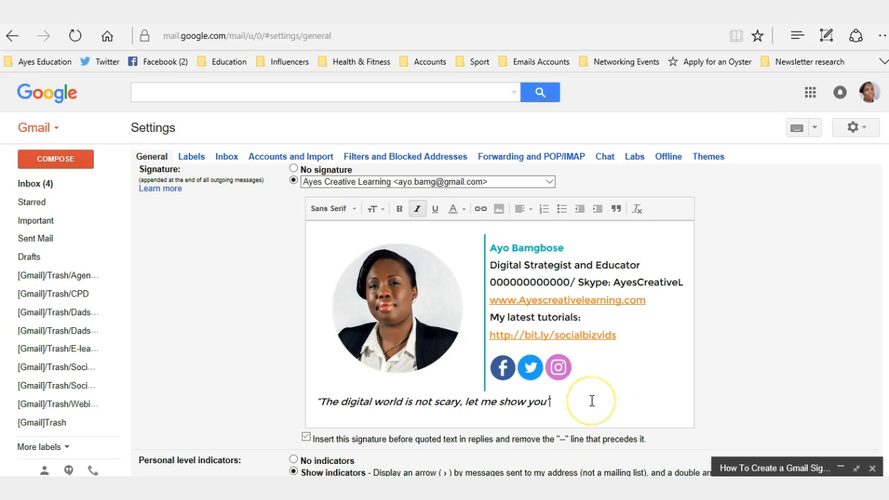
key("ctrl+a")
key("ctrl+c")
key("BackSpace")
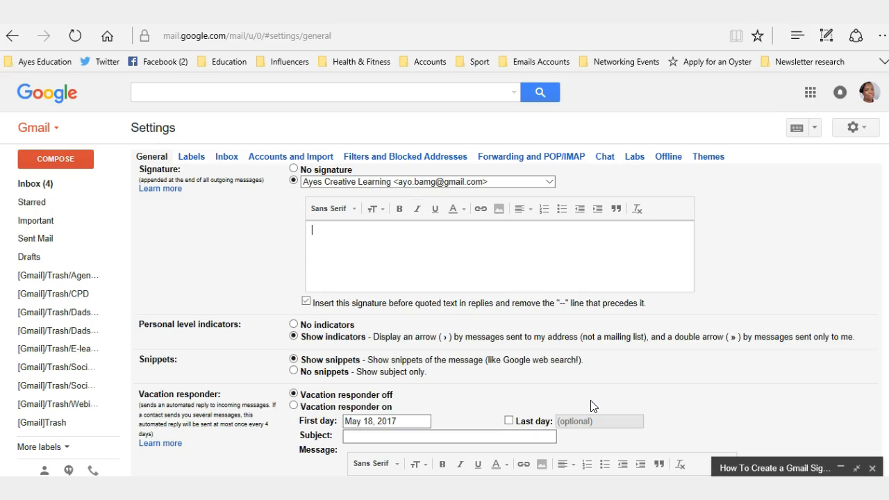
key("ctrl+v")
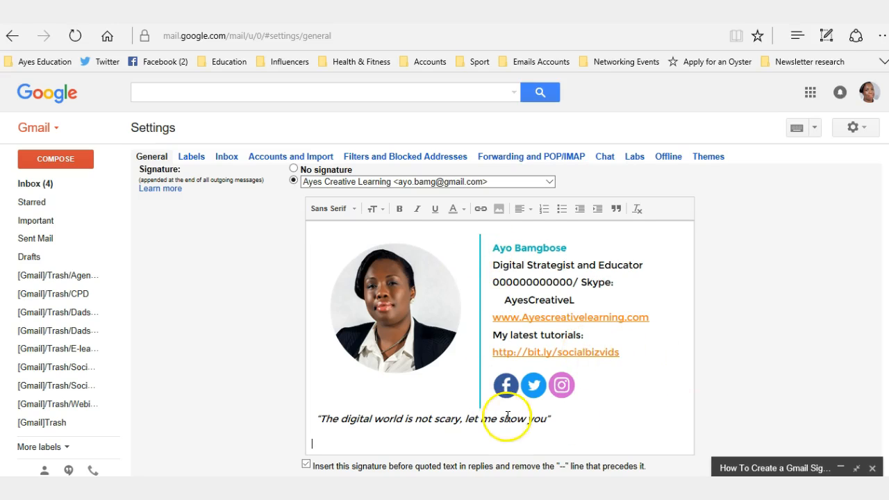
key("BackSpace")
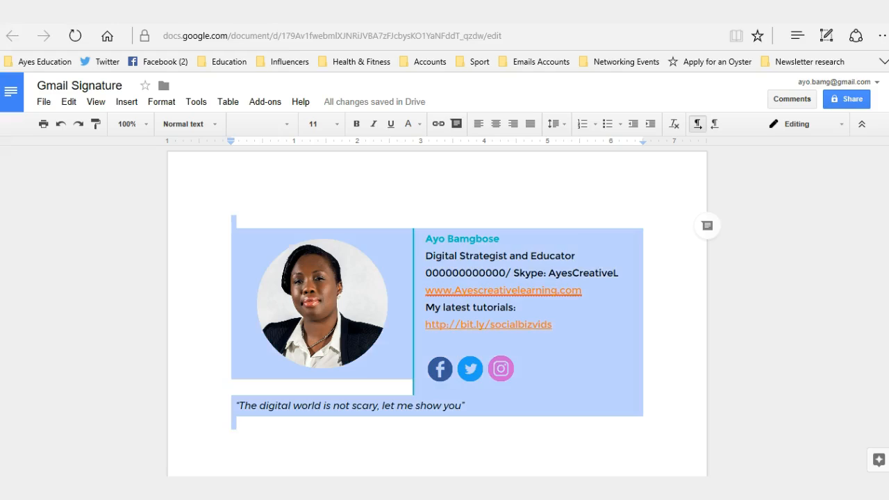
Move the column divider between the portrait and the contact details to the 3-inch ruler mark and clear the selection.
left_click(549, 435)
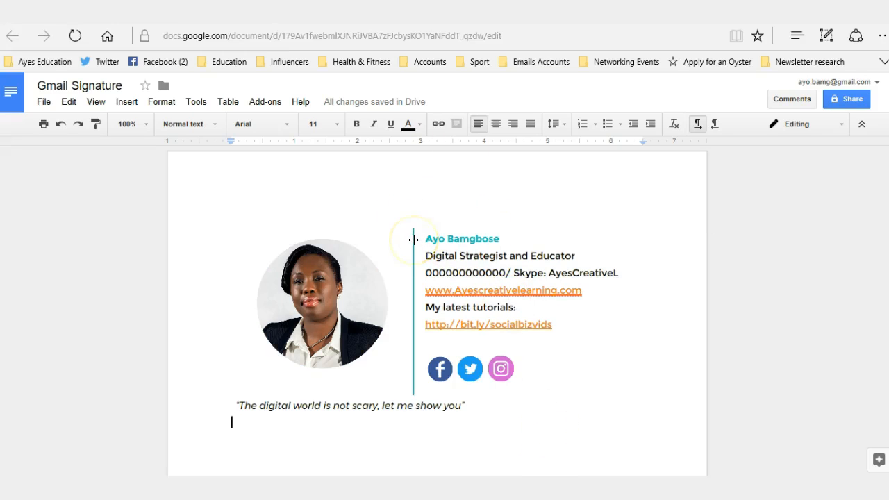
mouse_move(573, 375)
left_mouse_down()
mouse_move(520, 313)
mouse_move(407, 230)
mouse_move(586, 370)
left_mouse_up()
left_click(618, 414)
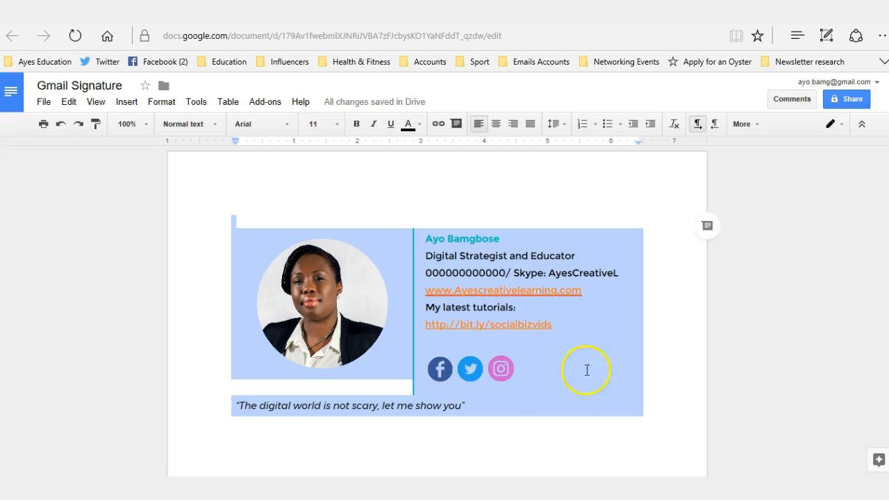
left_click(485, 446)
mouse_move(423, 235)
left_mouse_down()
mouse_move(516, 324)
mouse_move(537, 367)
left_mouse_up()
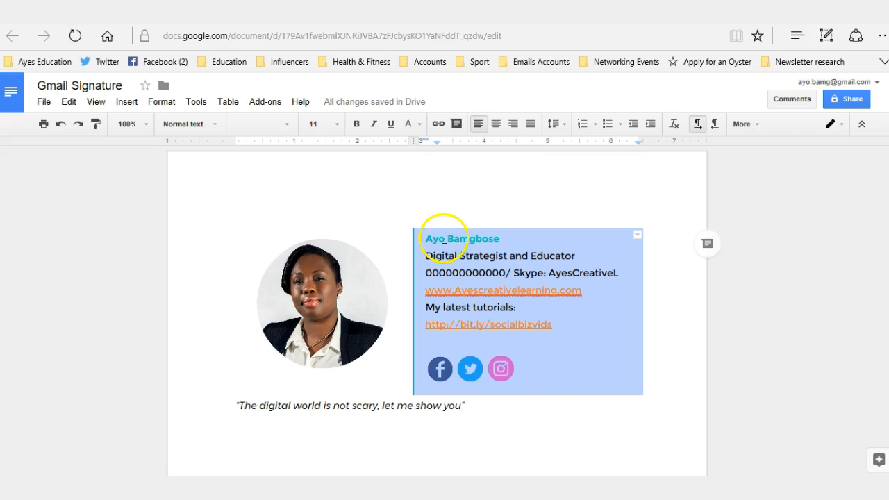
left_click_drag(413, 141, 420, 141)
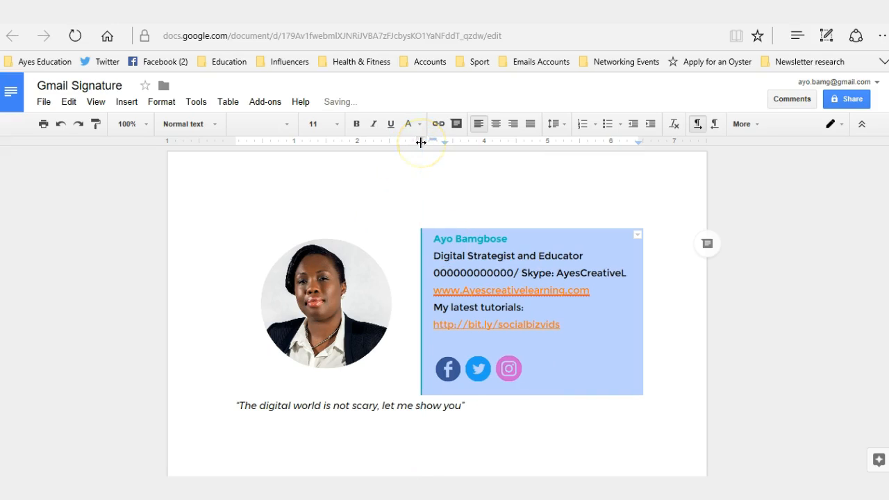
left_click(534, 461)
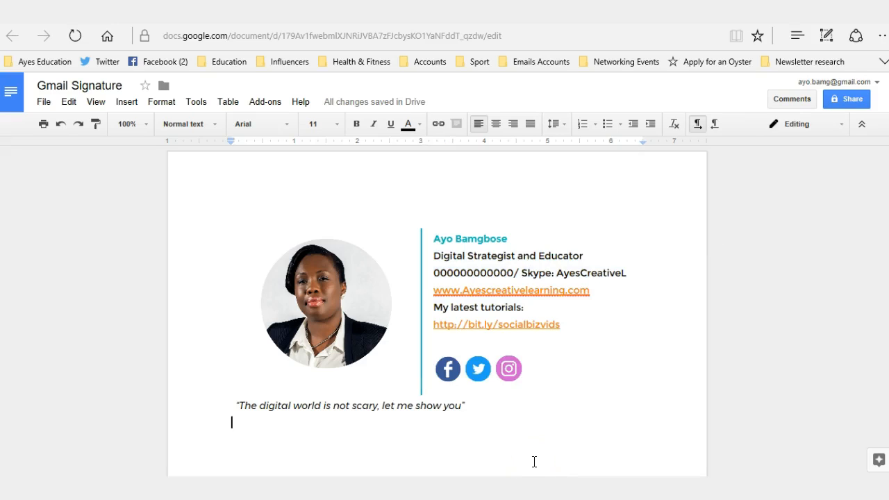
Copy the whole signature from the document and replace the existing signature in Gmail's general settings with it.
key("ctrl+a")
key("ctrl+c")
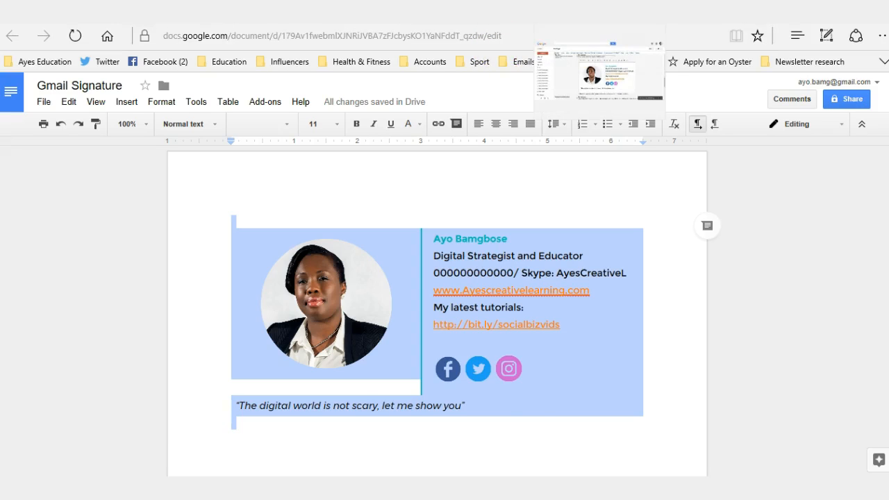
left_click(557, 14)
left_click(614, 398)
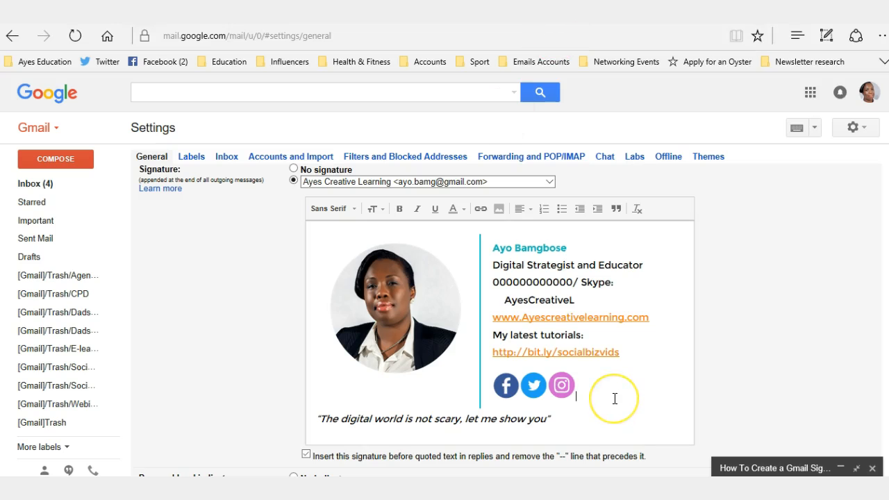
key("ctrl+a")
key("Delete")
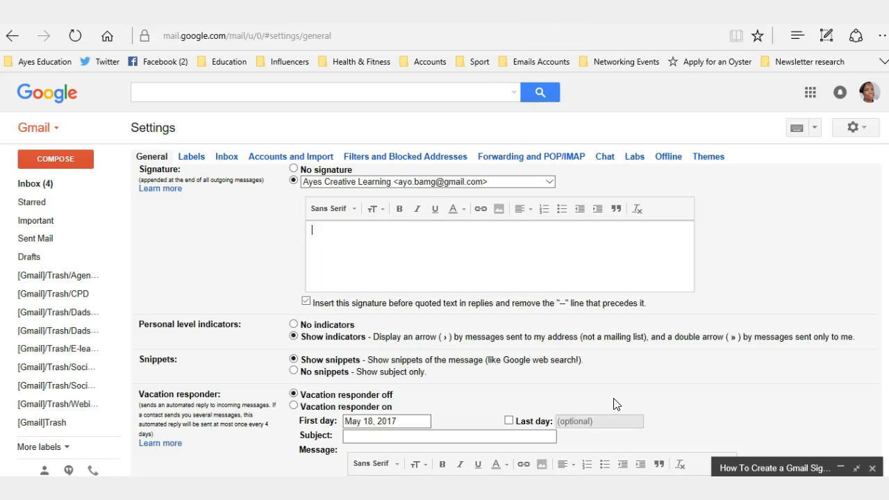
key("ctrl+v")
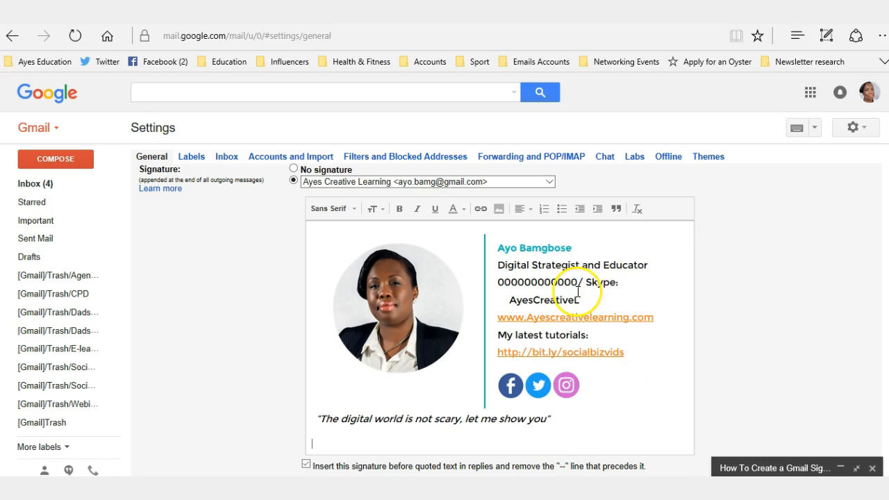
Put the Skype contact on its own line below the phone number and remove the extra blank lines around them.
key("Return")
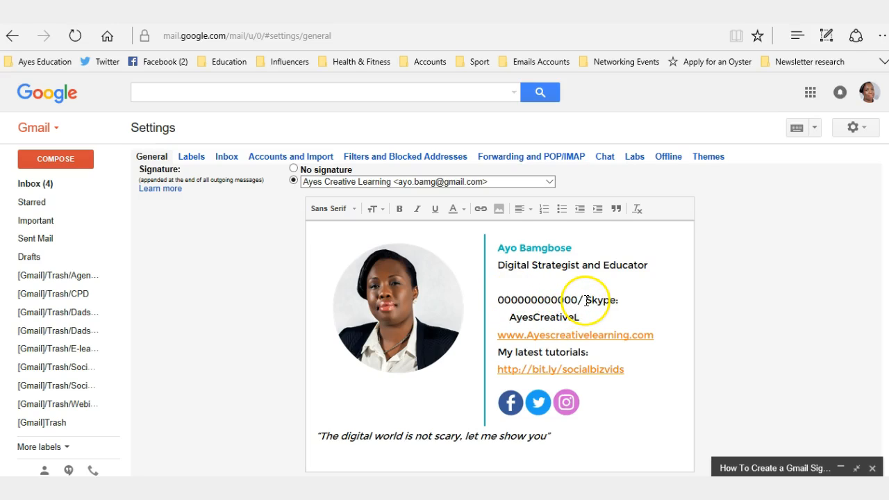
key("BackSpace")
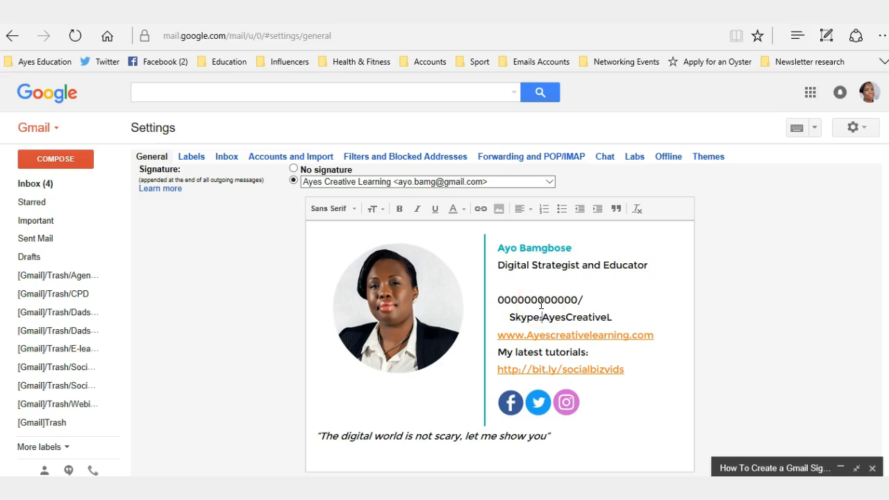
left_click(583, 302)
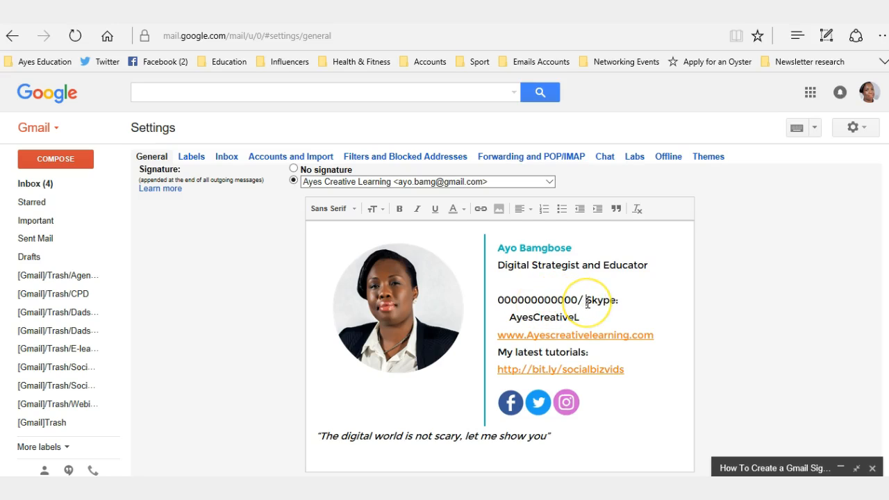
key("Return")
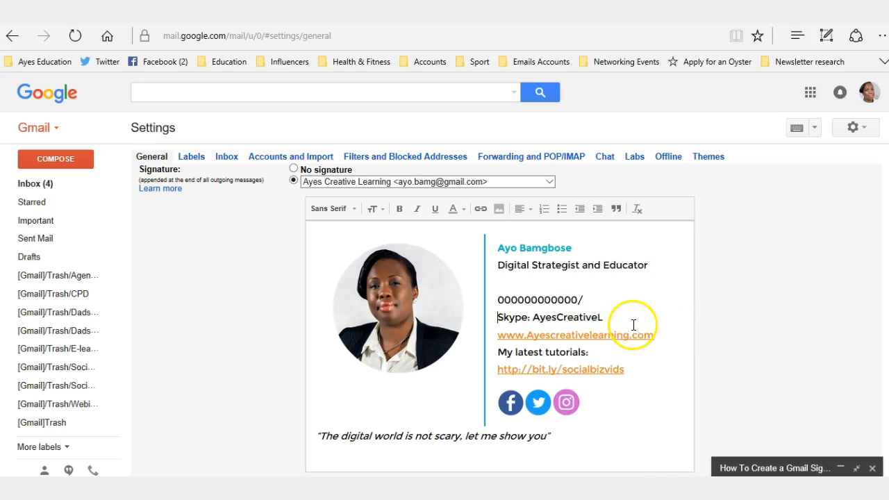
key("Return")
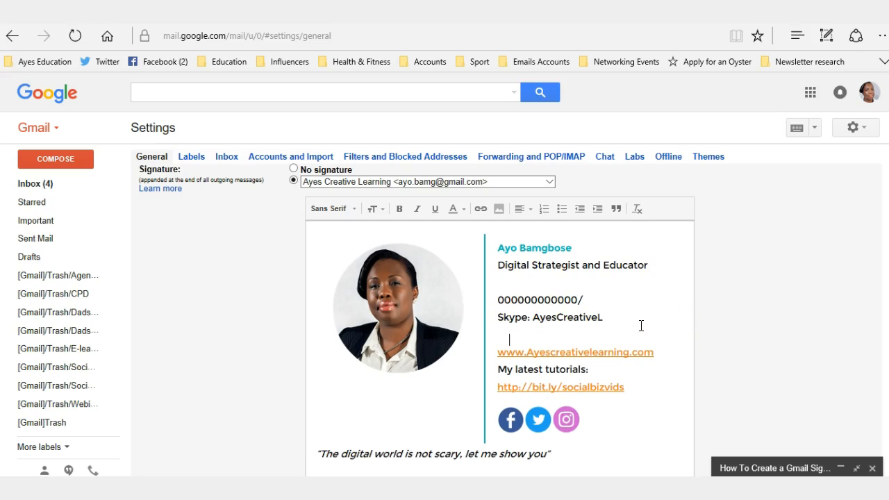
key("BackSpace")
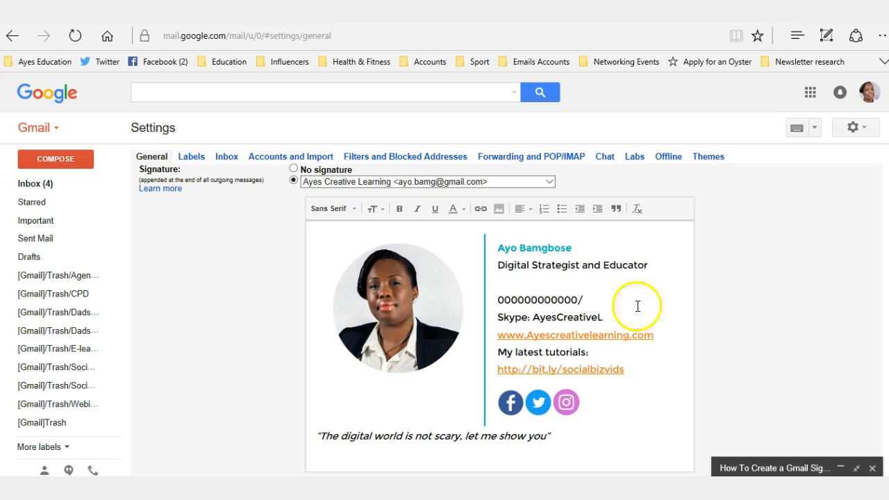
key("BackSpace")
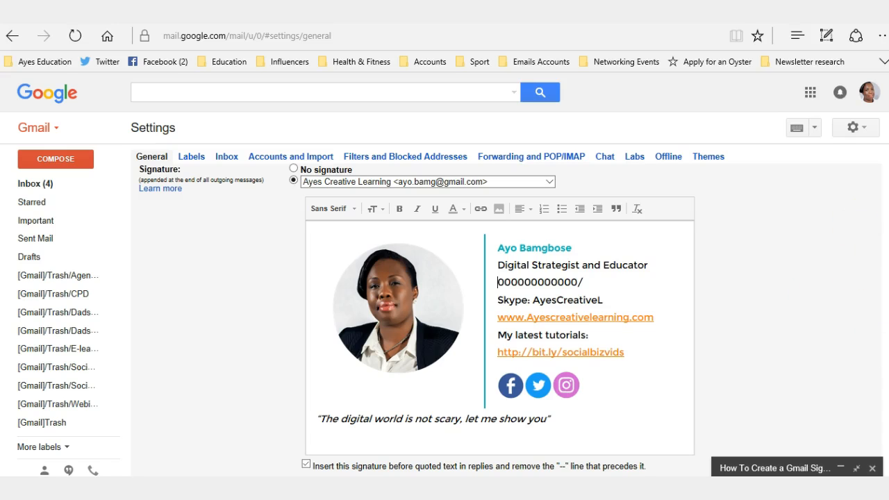
Save the changes to the Gmail settings.
scroll(881, 333, "down", 3)
scroll(880, 333, "down", 4)
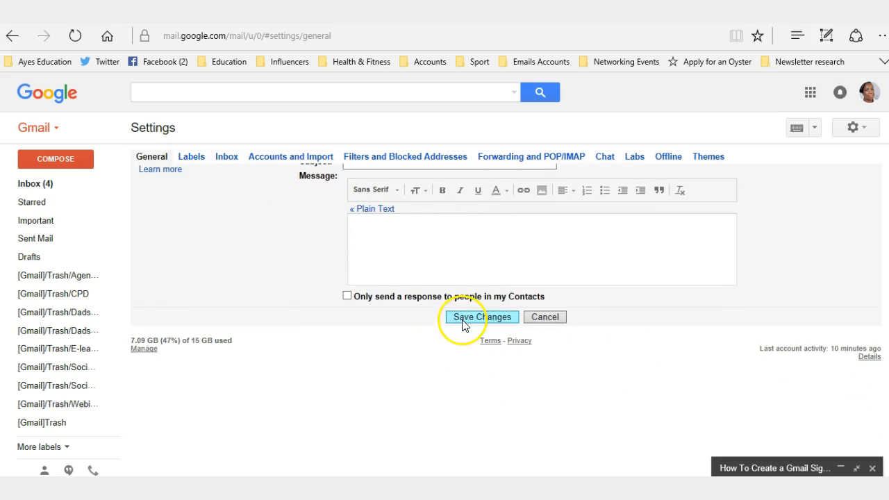
left_click(481, 317)
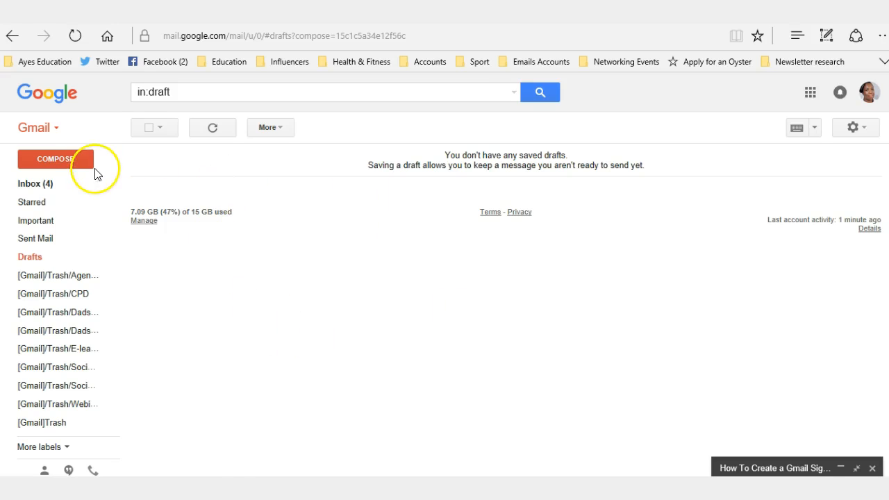
Open a new message, expand its window to check the inserted signature, and place the cursor in the subject field.
left_click(75, 159)
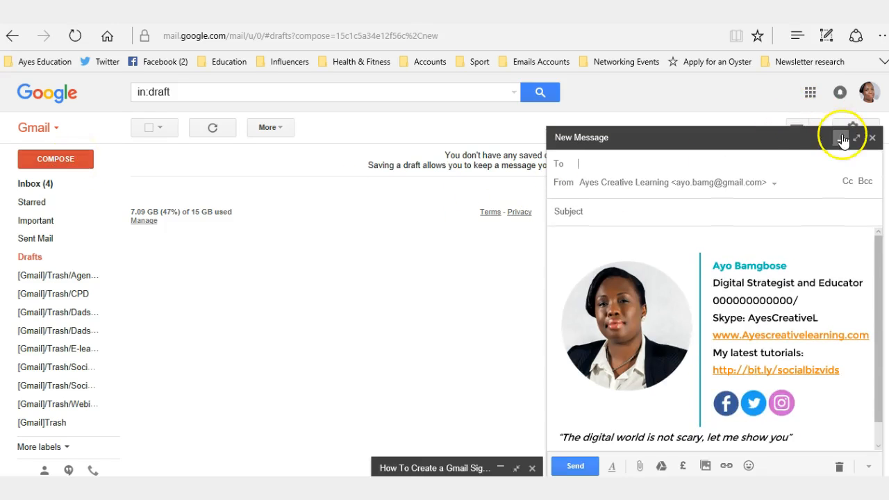
left_click(854, 141)
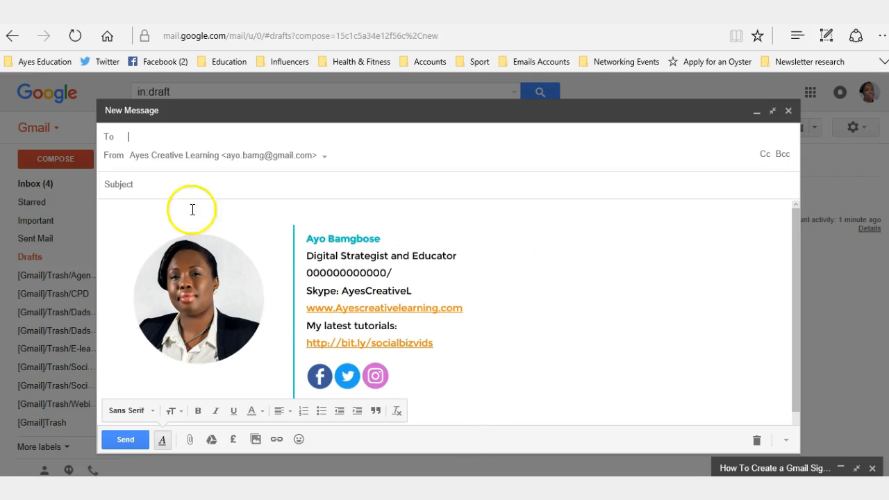
left_click(169, 186)
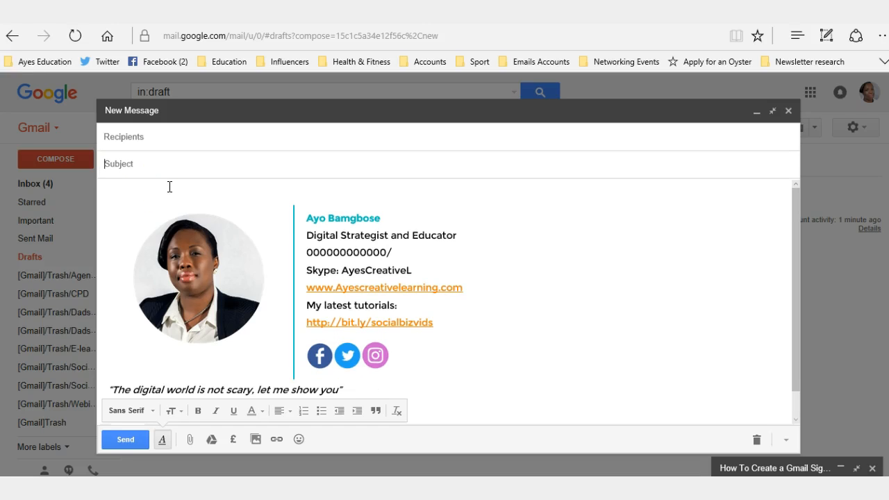